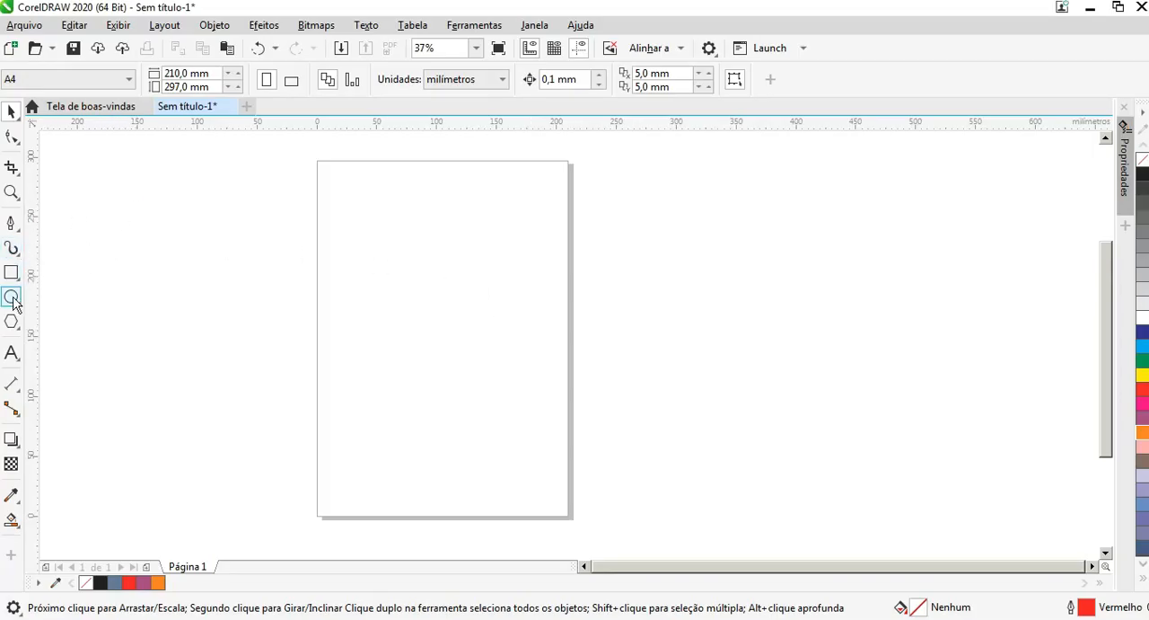
# Step: Add the artistic text "2" to the page
pyautogui.click(11, 192)
pyautogui.moveTo(239, 154); pyautogui.dragTo(601, 529)
pyautogui.moveTo(470, 214); pyautogui.dragTo(722, 428)
pyautogui.moveTo(361, 210); pyautogui.dragTo(751, 453)
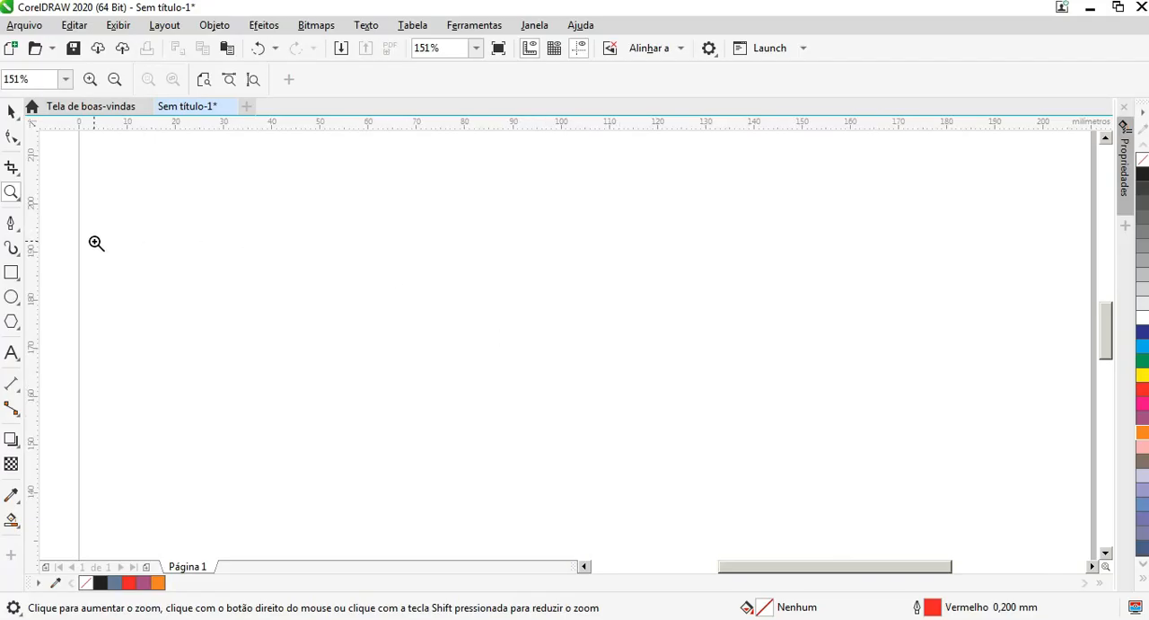
pyautogui.click(12, 353)
pyautogui.click(418, 295)
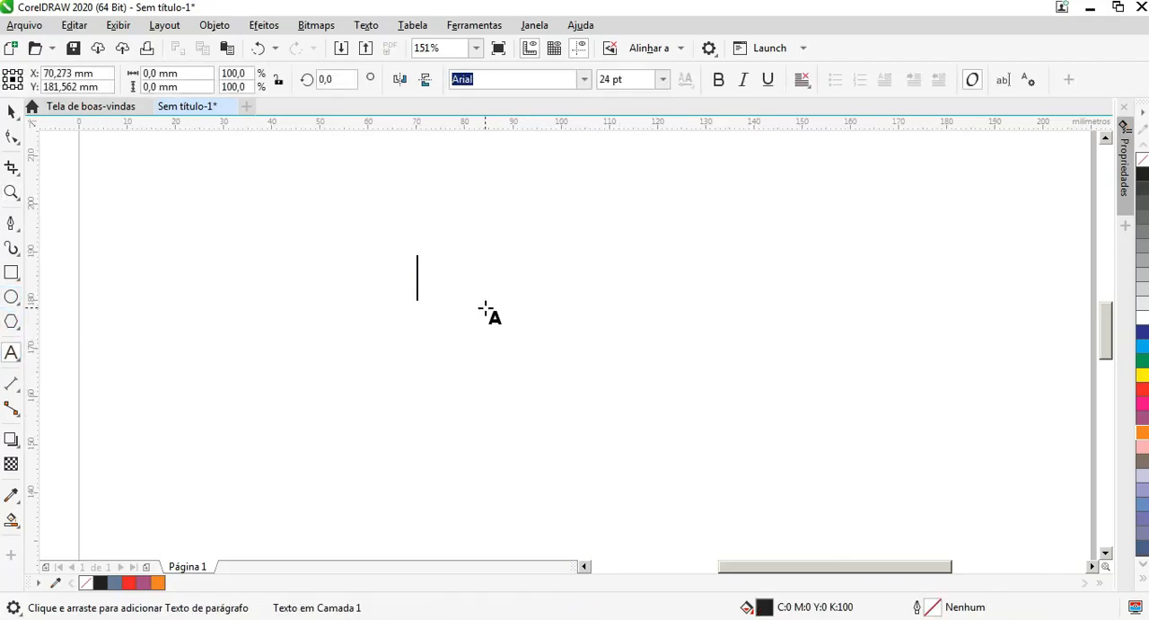
pyautogui.write('2')
pyautogui.press('Escape')
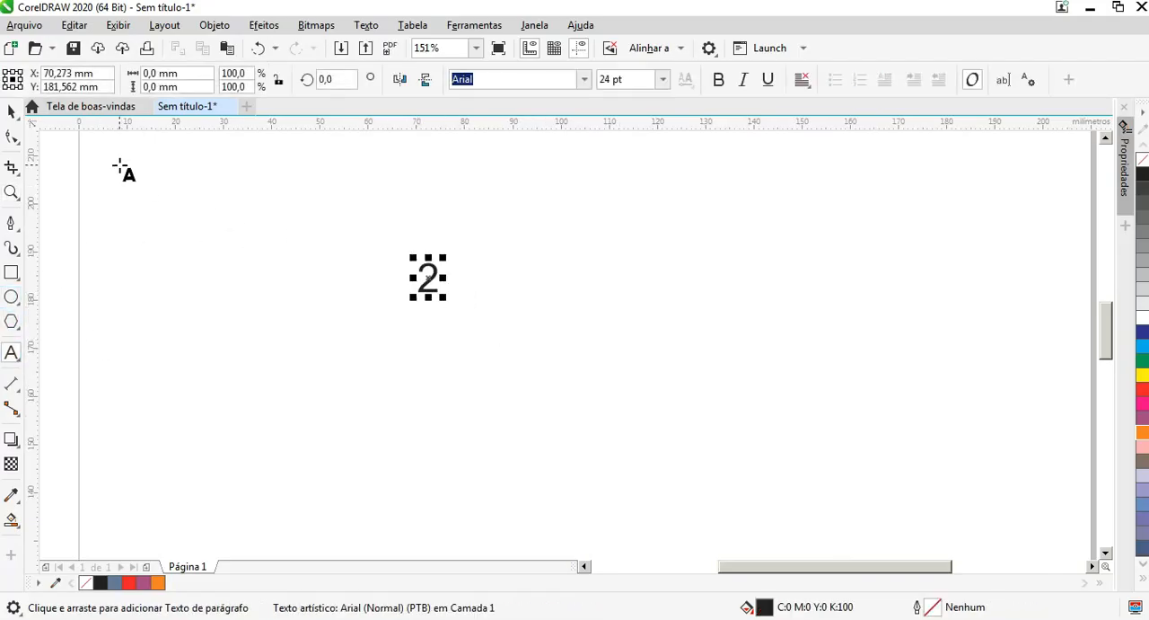
# Step: Enlarge the 2 to about 24 mm wide and 37 mm high, and set its font to Arial Black
pyautogui.click(9, 112)
pyautogui.moveTo(446, 298); pyautogui.dragTo(635, 432)
pyautogui.moveTo(539, 350); pyautogui.dragTo(468, 252)
pyautogui.click(584, 79)
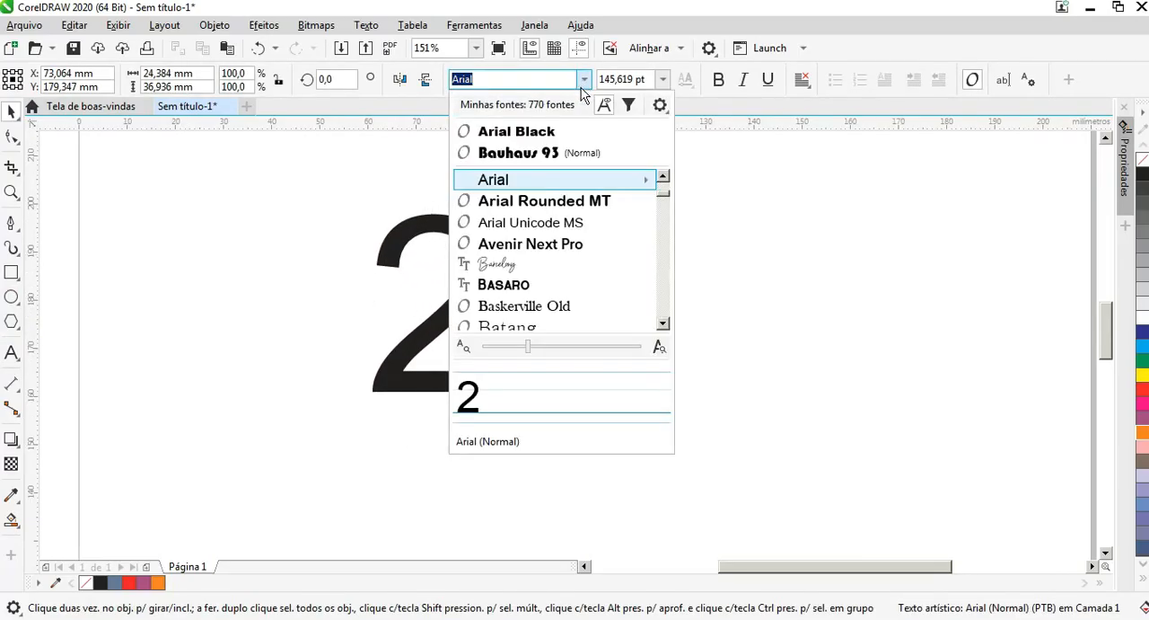
pyautogui.click(569, 131)
# Step: Reposition the 2 and scale it up to about 59 mm wide and 72 mm high
pyautogui.moveTo(488, 246); pyautogui.dragTo(434, 340)
pyautogui.moveTo(459, 305); pyautogui.dragTo(634, 144)
pyautogui.moveTo(518, 255); pyautogui.dragTo(500, 274)
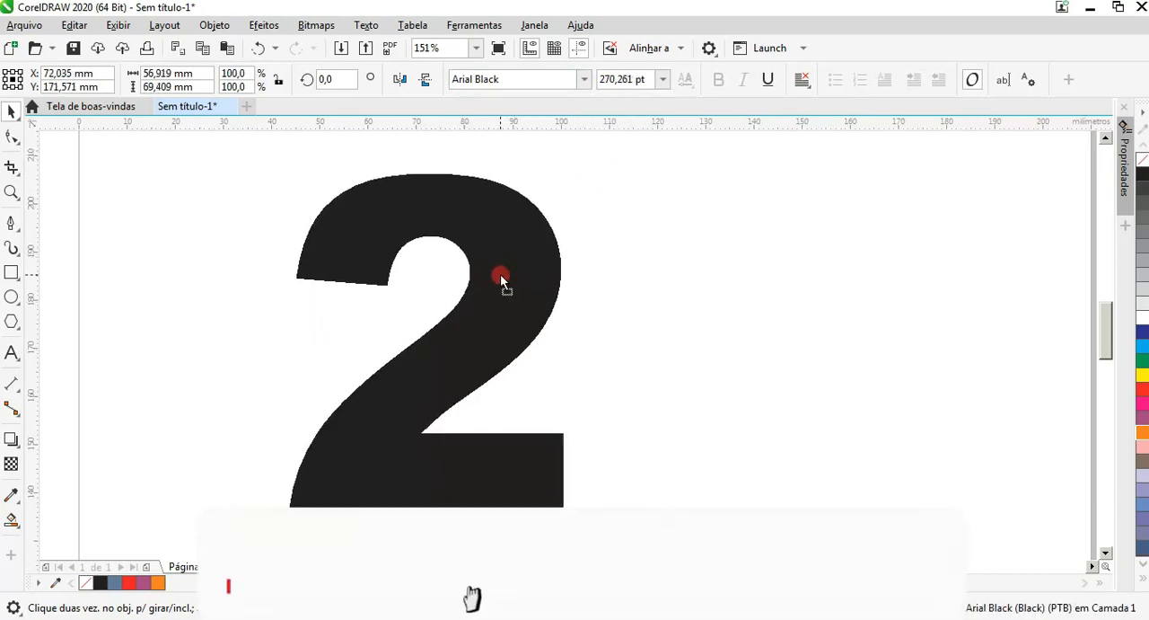
pyautogui.moveTo(570, 168); pyautogui.dragTo(585, 153)
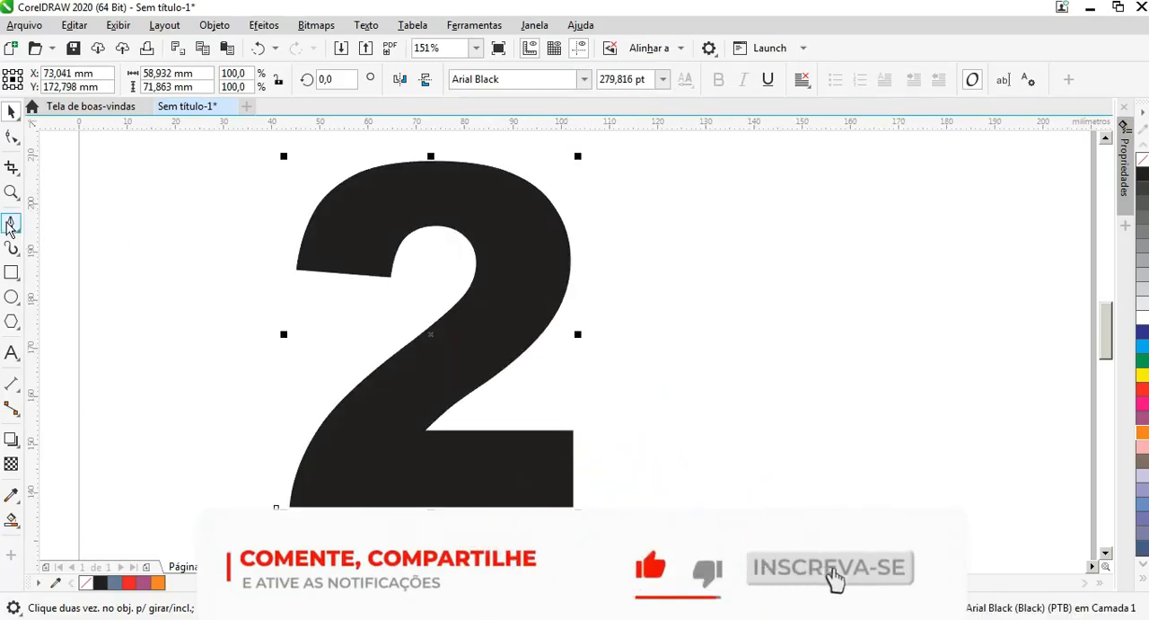
pyautogui.click(10, 272)
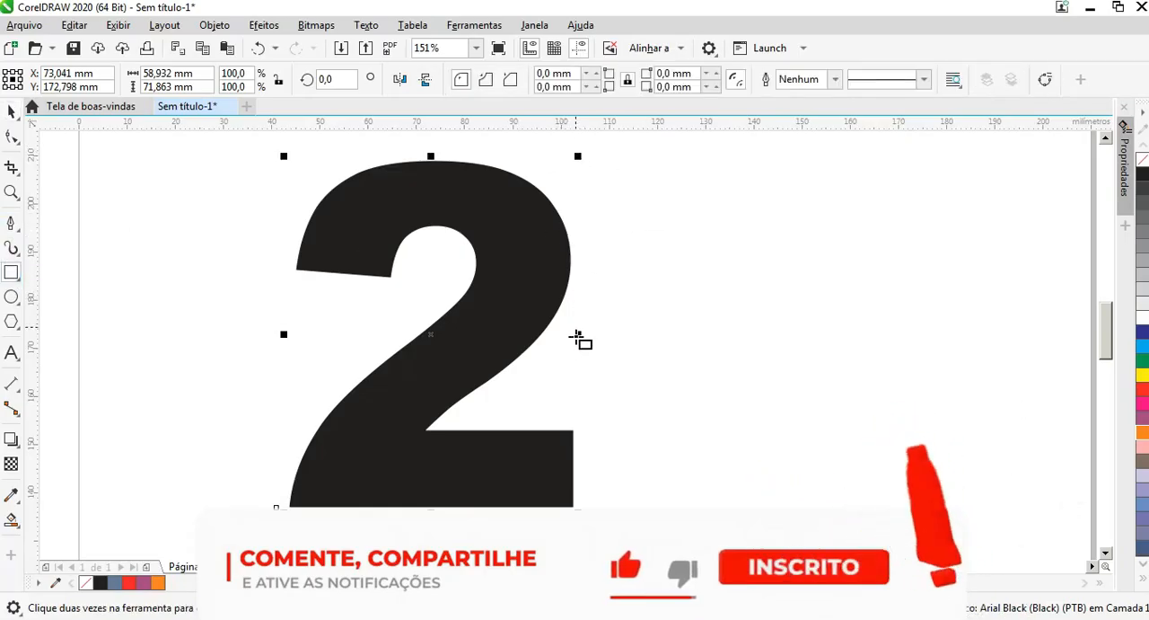
pyautogui.click(11, 223)
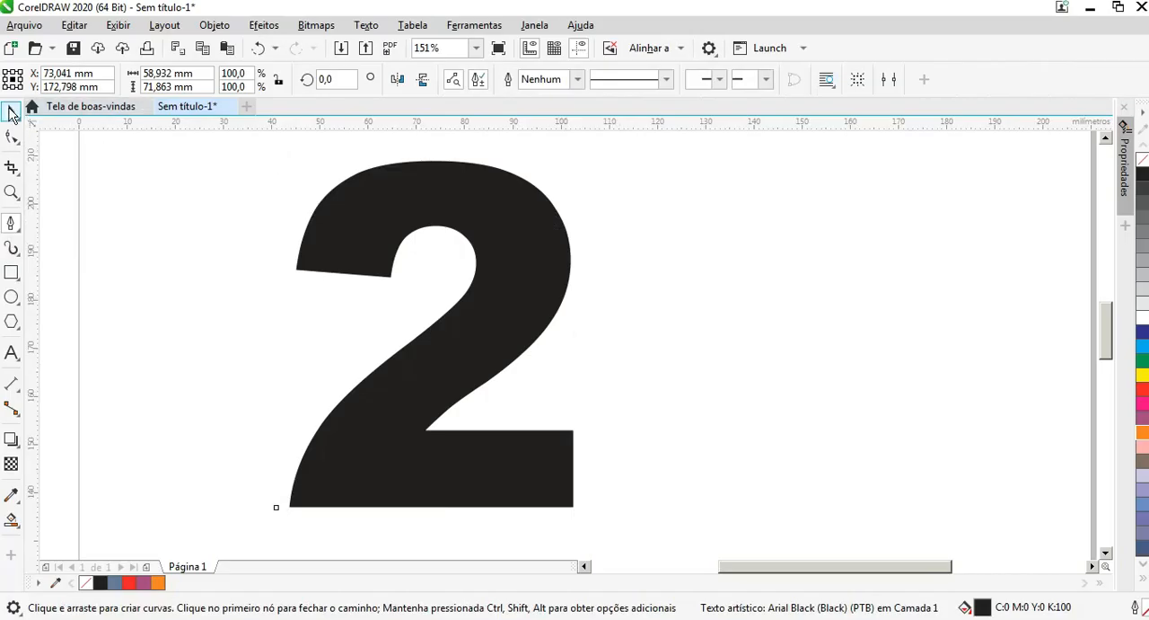
pyautogui.click(11, 111)
pyautogui.click(119, 26)
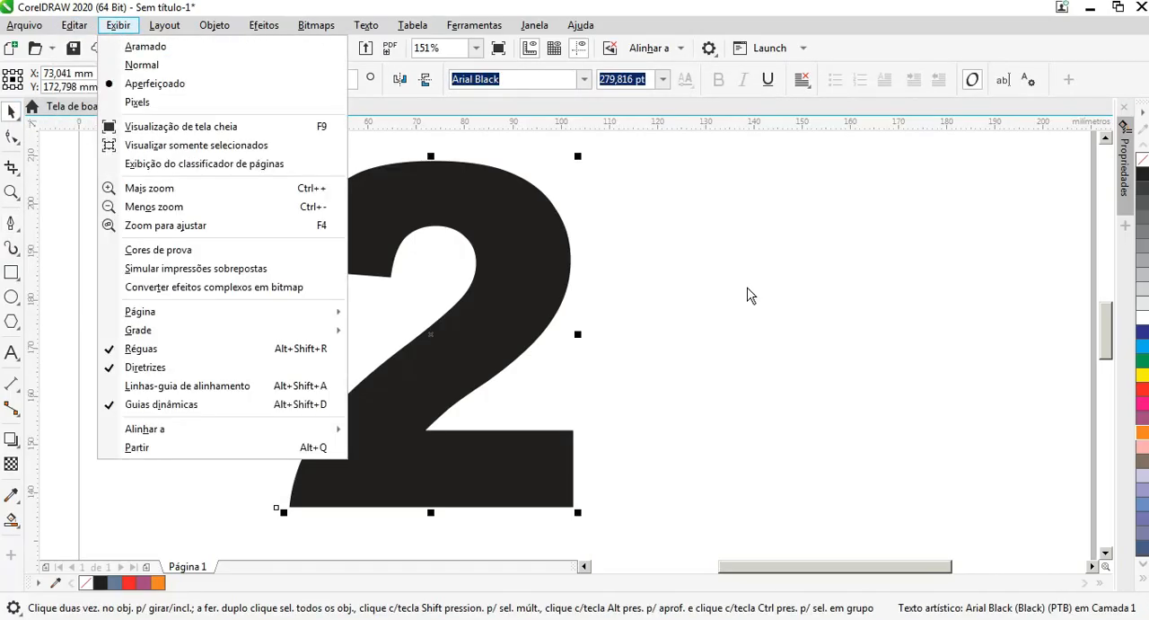
pyautogui.click(573, 254)
# Step: Draw a rectangle about 35 by 76 mm and place its left side just inside the right-hand curve of the 2
pyautogui.click(9, 274)
pyautogui.moveTo(560, 148); pyautogui.dragTo(730, 514)
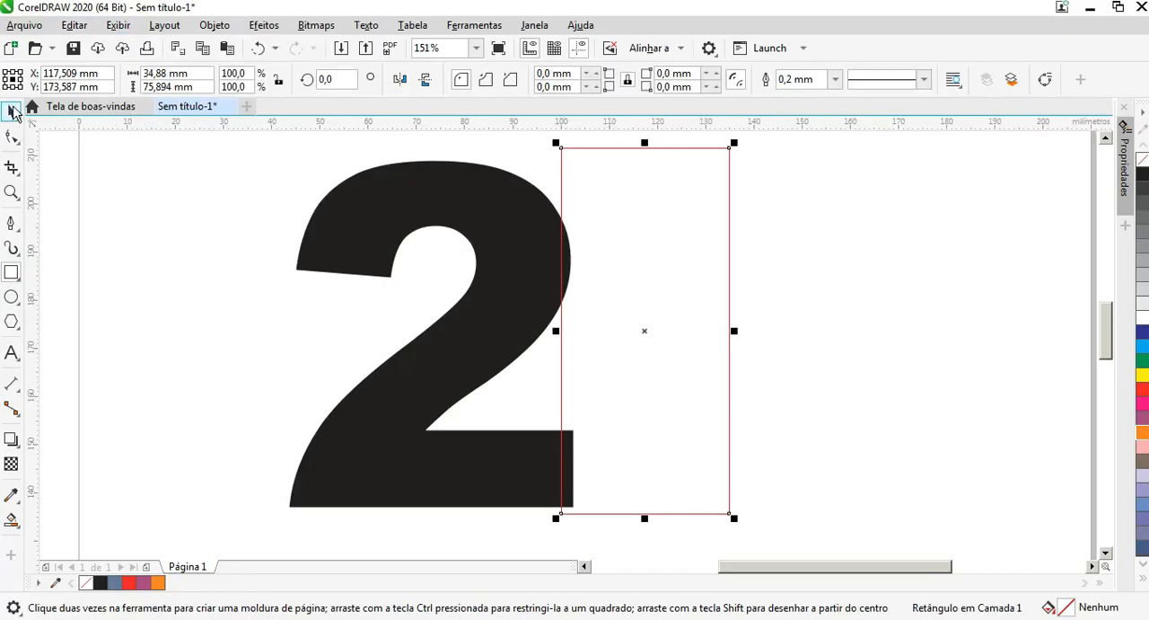
pyautogui.click(12, 110)
pyautogui.moveTo(557, 374); pyautogui.dragTo(591, 360)
pyautogui.scroll(3, 582, 264)
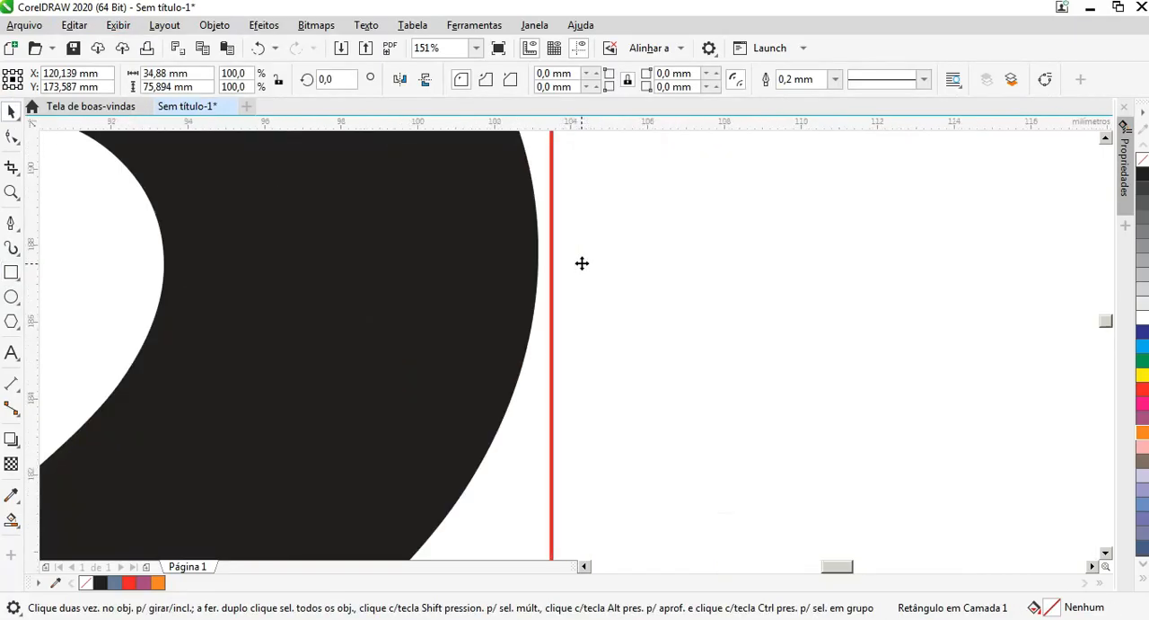
pyautogui.scroll(2, 582, 264)
pyautogui.moveTo(585, 256); pyautogui.dragTo(566, 254)
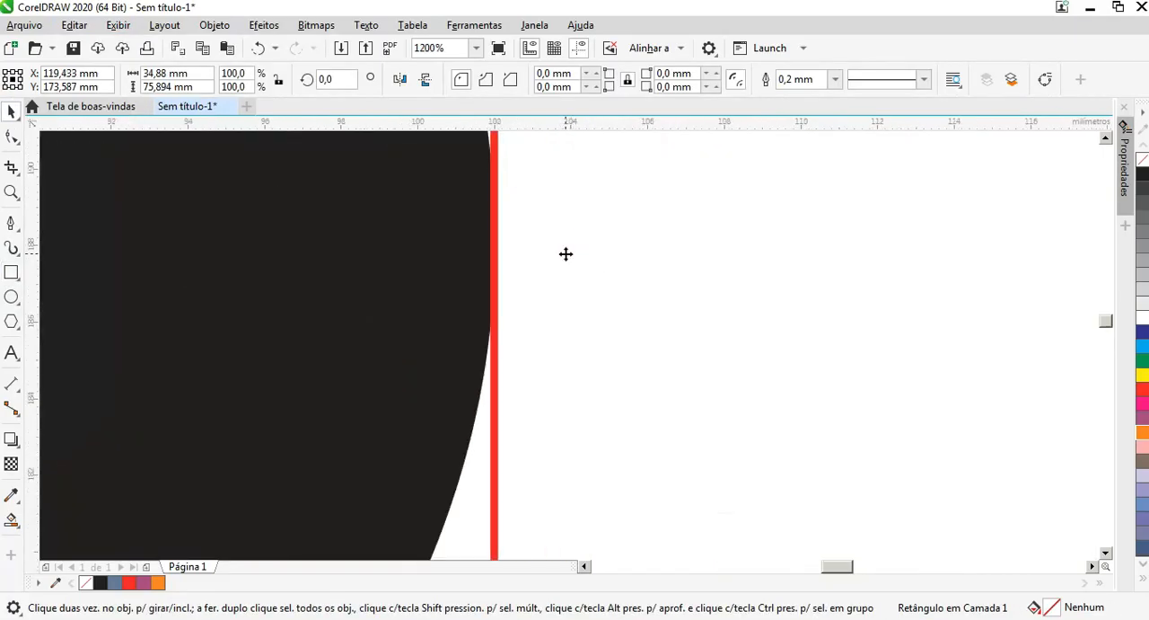
# Step: Shorten the rectangle to about 34 mm high beside the foot of the 2 and fill it with red
pyautogui.scroll(-5, 565, 255)
pyautogui.moveTo(639, 136); pyautogui.dragTo(638, 336)
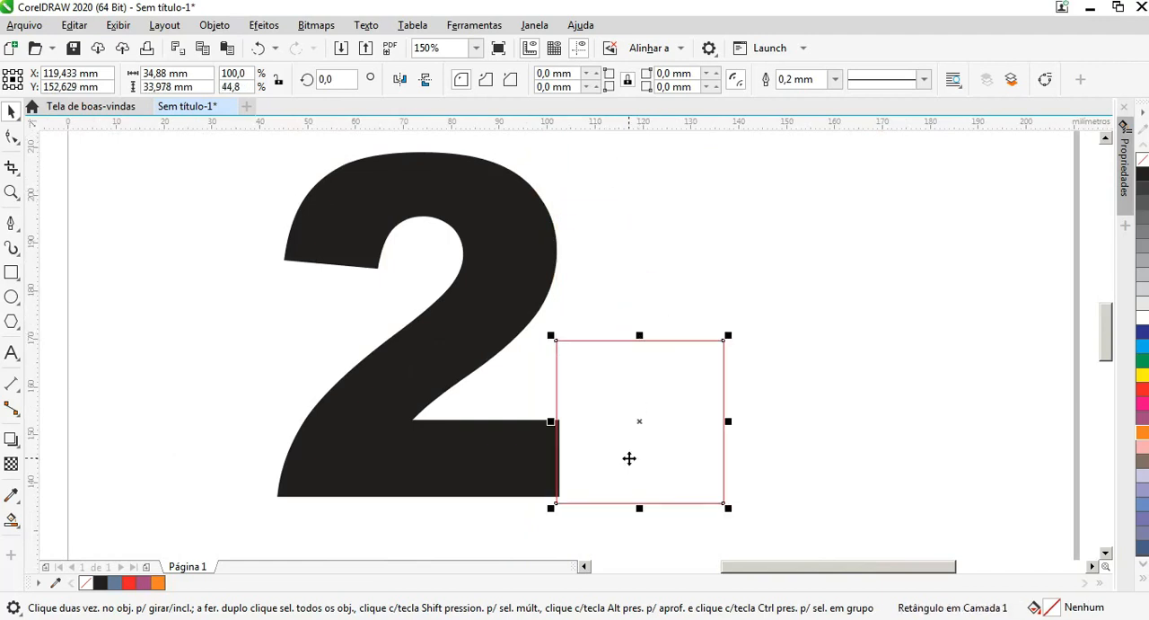
pyautogui.click(104, 583)
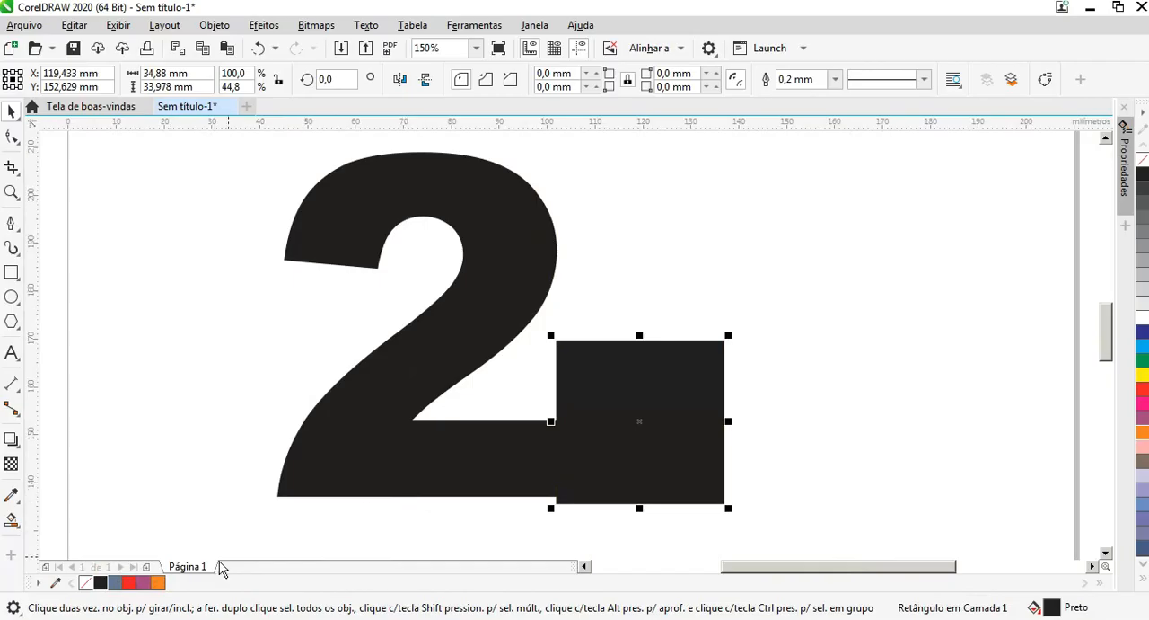
pyautogui.click(128, 583)
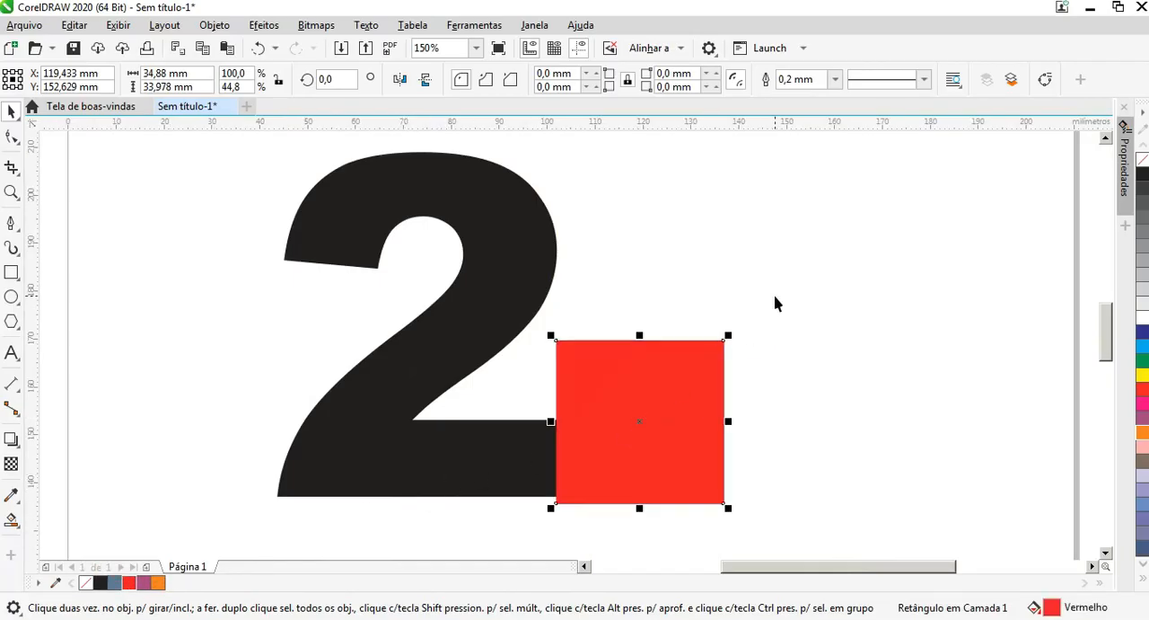
# Step: Trim the protruding end of the 2's foot with the red rectangle, and delete the rectangle
pyautogui.keyDown('shift'); pyautogui.click(464, 447); pyautogui.keyUp('shift')
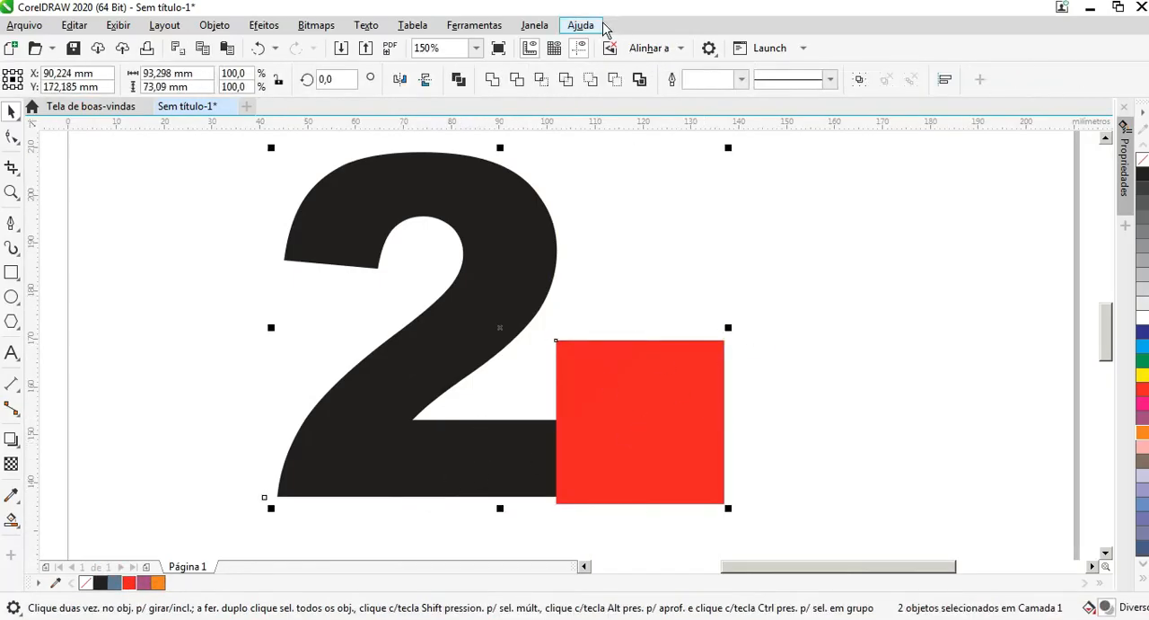
pyautogui.click(518, 79)
pyautogui.press('Escape')
pyautogui.click(637, 414)
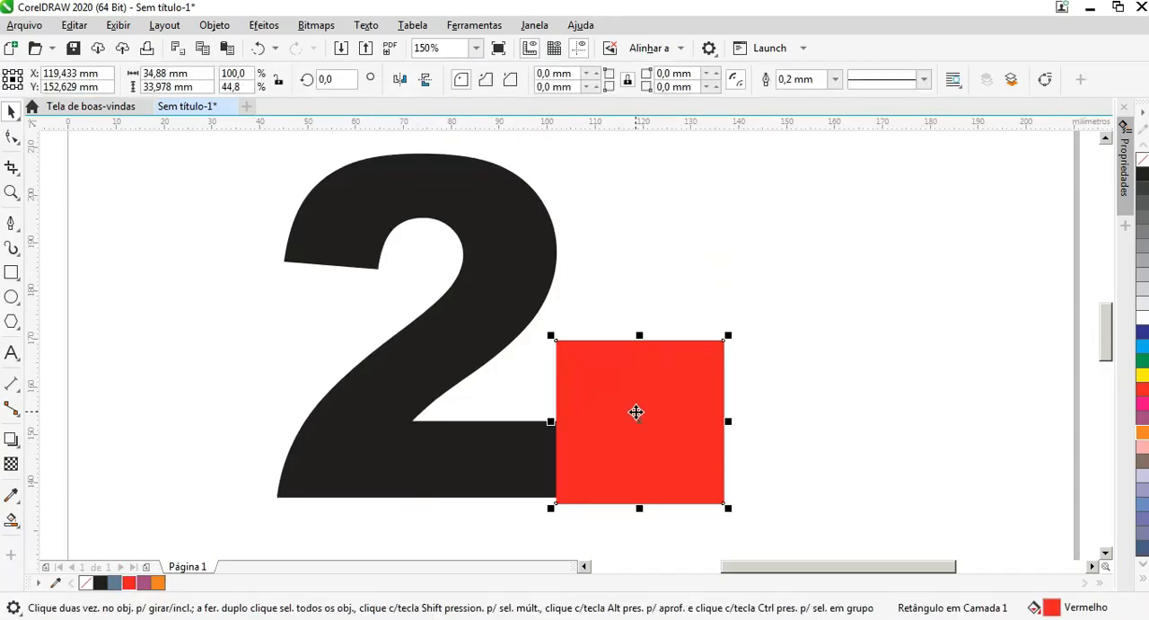
pyautogui.press('Delete')
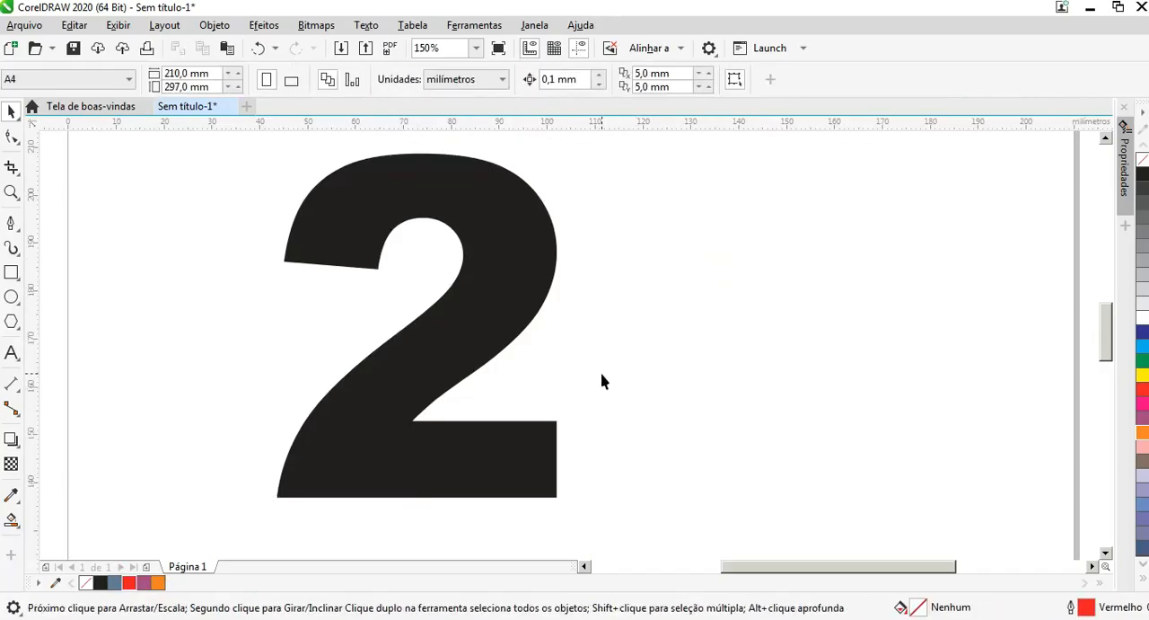
# Step: Draw a vertical line about 78 mm long with the Pen tool near the right edge of the 2
pyautogui.click(10, 225)
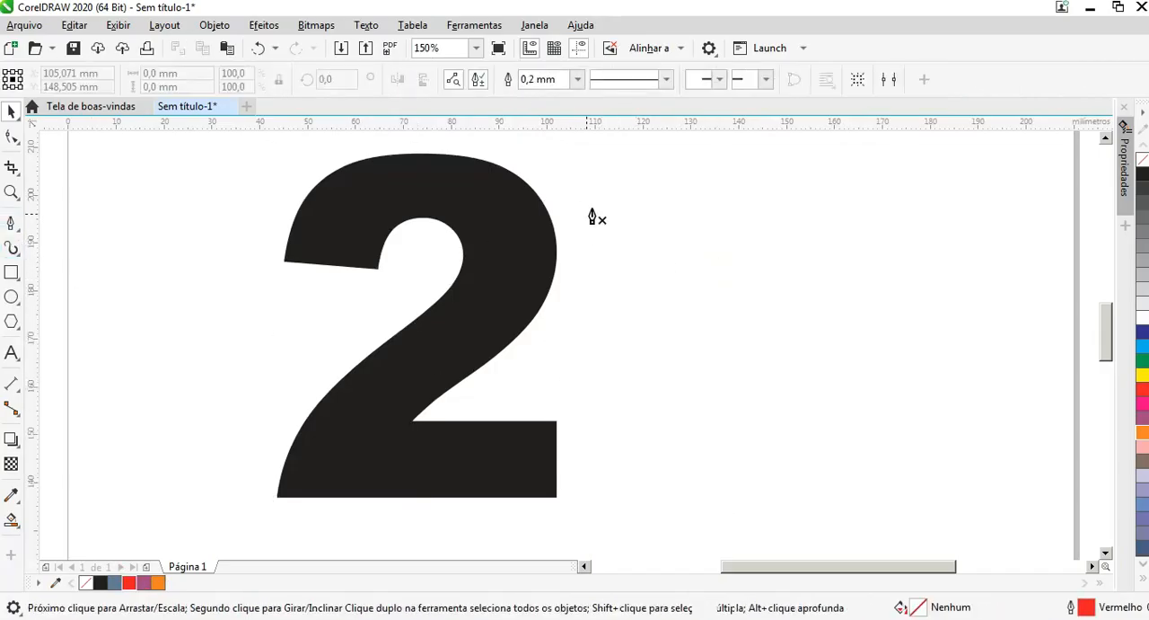
pyautogui.click(550, 151)
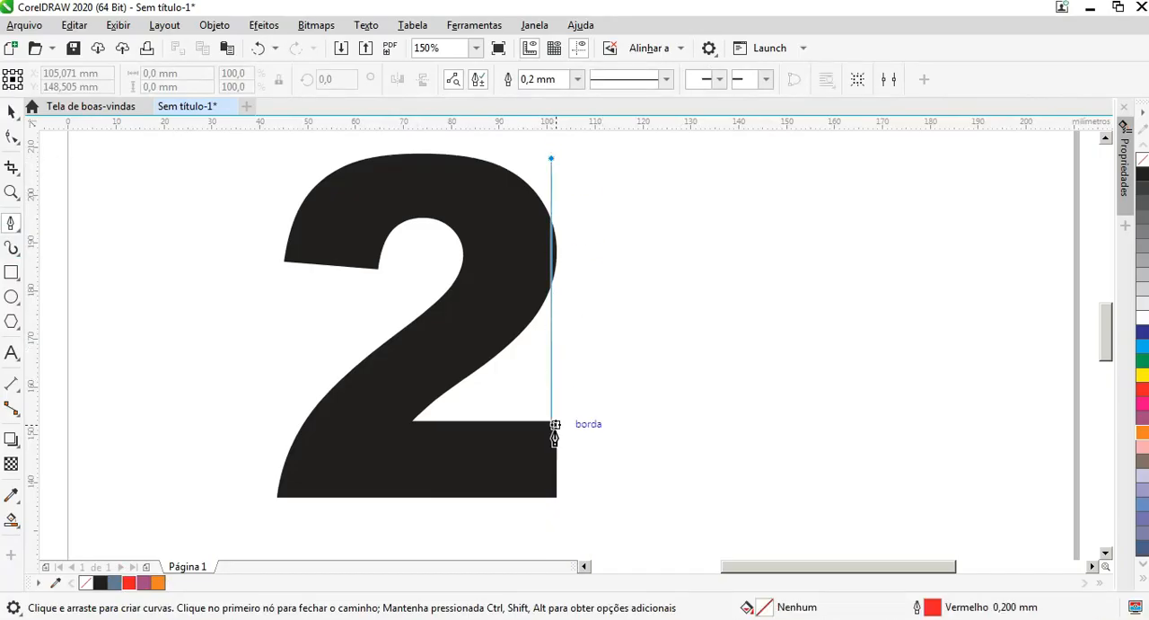
pyautogui.click(550, 536)
pyautogui.press('Escape')
# Step: Move the vertical line flush with the right edge of the 2's foot and upper curve
pyautogui.click(11, 109)
pyautogui.scroll(2, 571, 462)
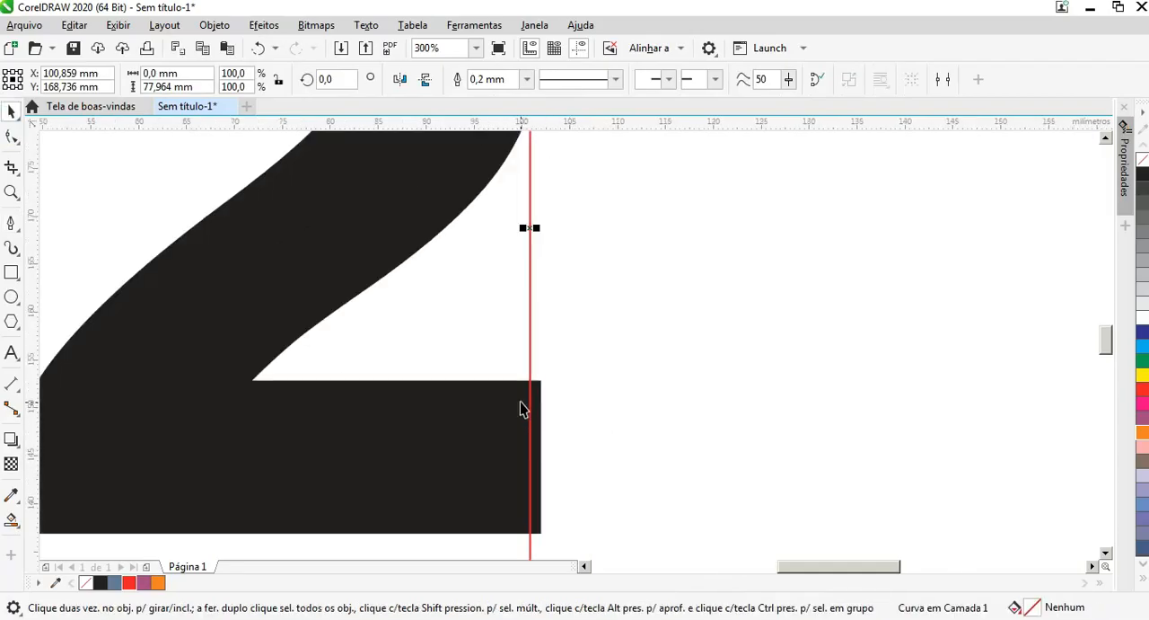
pyautogui.moveTo(528, 392); pyautogui.dragTo(540, 390)
pyautogui.scroll(3, 540, 390)
pyautogui.scroll(-3, 540, 390)
pyautogui.scroll(-2, 540, 391)
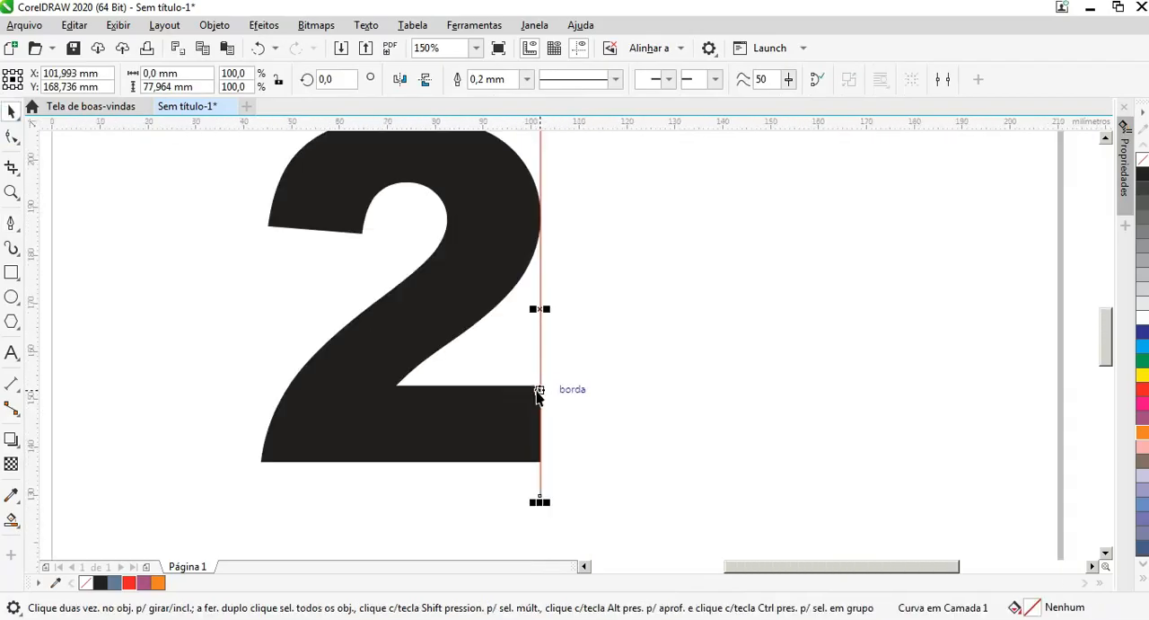
# Step: Smart Fill the gap enclosed by the vertical line and the 2's diagonal and foot, and delete the line
pyautogui.click(11, 522)
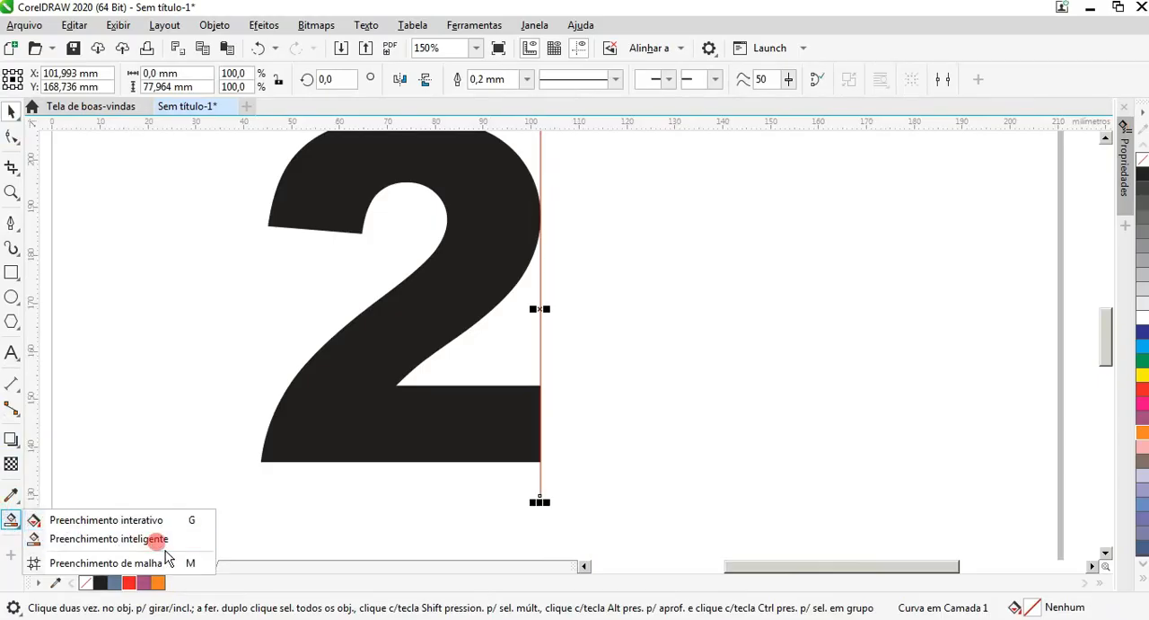
pyautogui.click(117, 534)
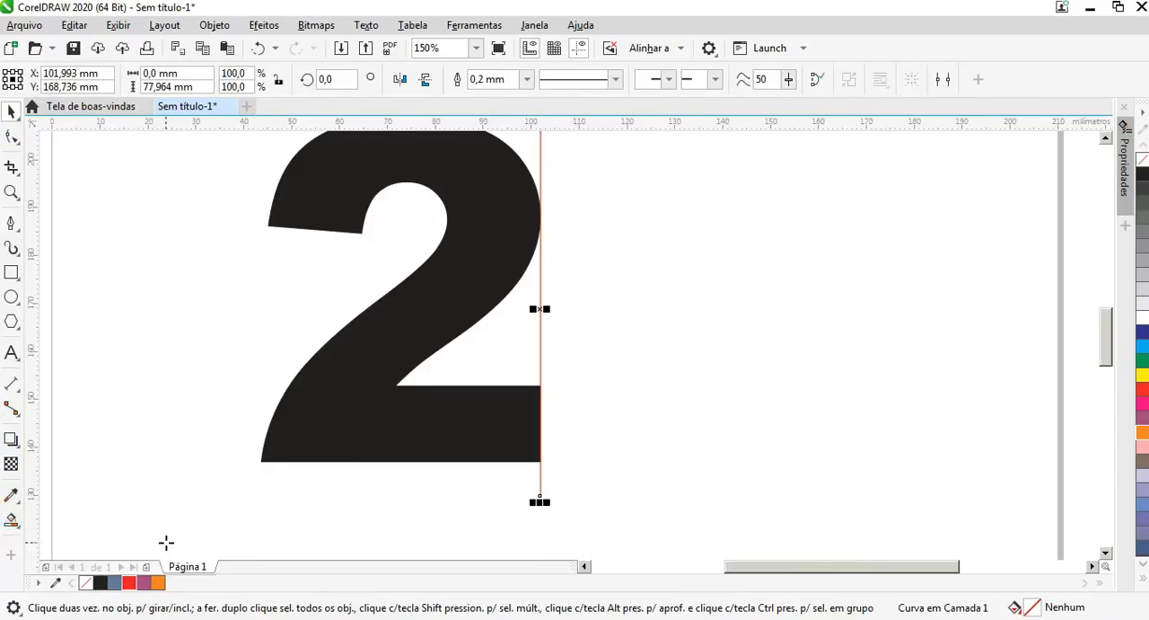
pyautogui.click(476, 346)
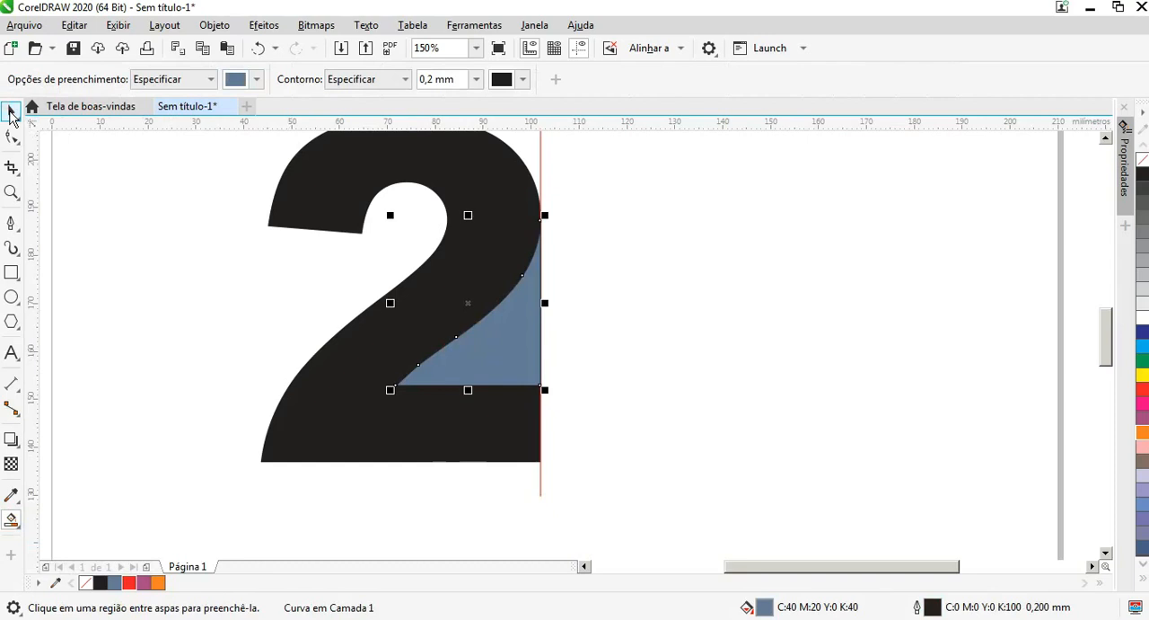
pyautogui.click(11, 112)
pyautogui.click(540, 154)
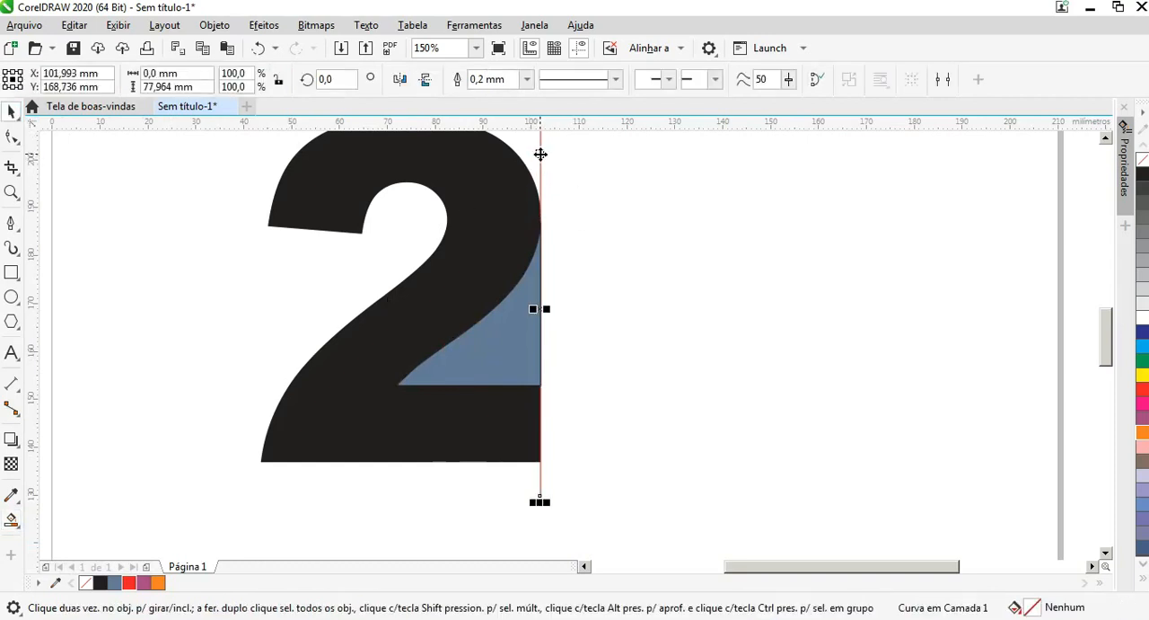
pyautogui.press('Delete')
# Step: Recolor the blue filler shape black and weld it to the 2
pyautogui.click(530, 307)
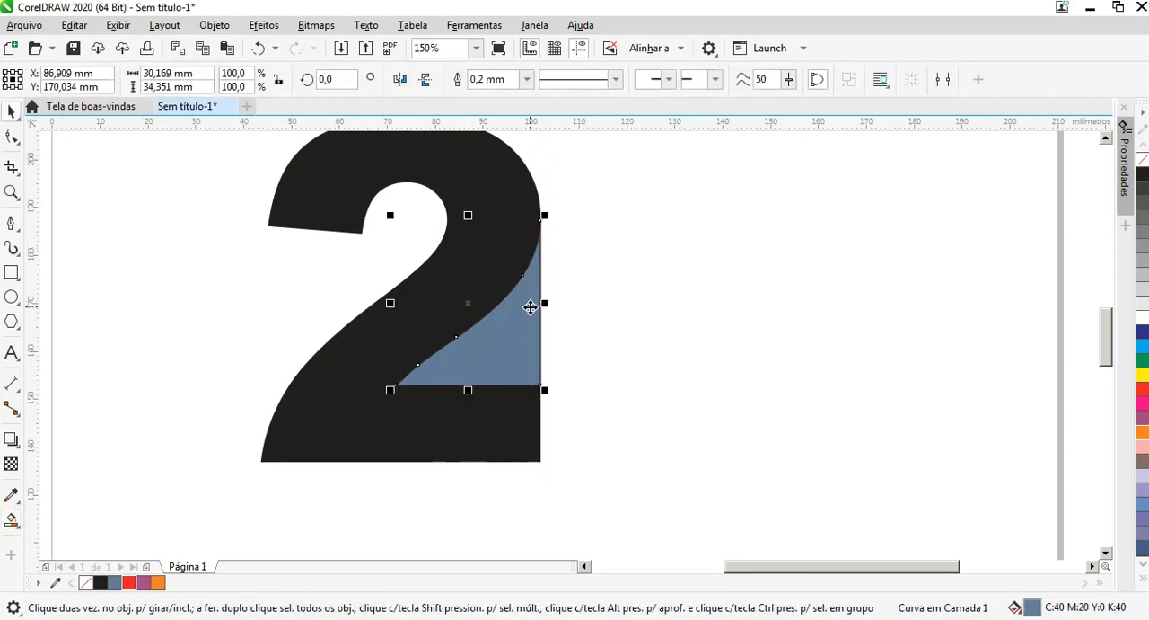
pyautogui.press('Delete')
pyautogui.hotkey('ctrl', 'z')
pyautogui.click(100, 582)
pyautogui.keyDown('shift'); pyautogui.click(479, 174); pyautogui.keyUp('shift')
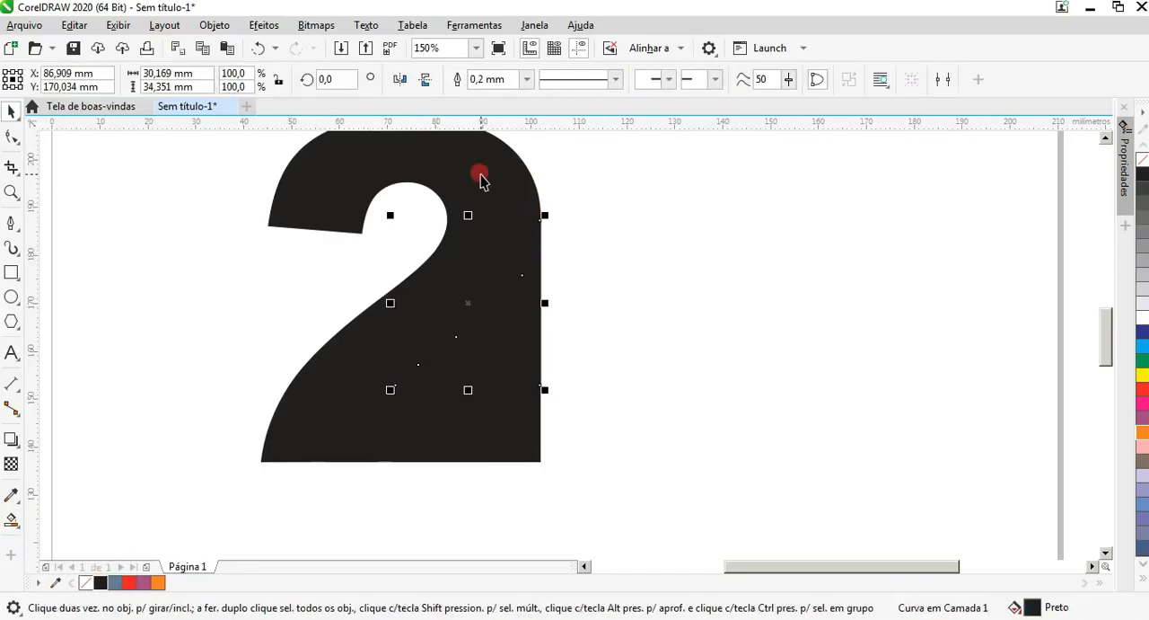
pyautogui.click(493, 79)
pyautogui.click(637, 321)
# Step: Add the artistic text "3" to the right of the 2
pyautogui.scroll(-1, 493, 376)
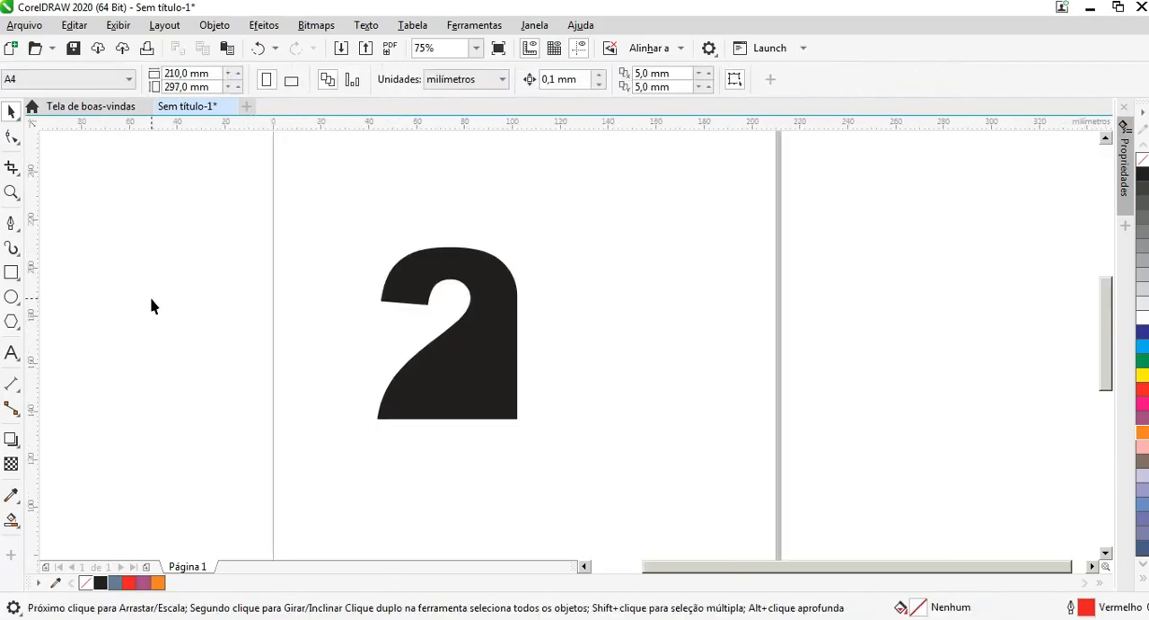
pyautogui.click(12, 352)
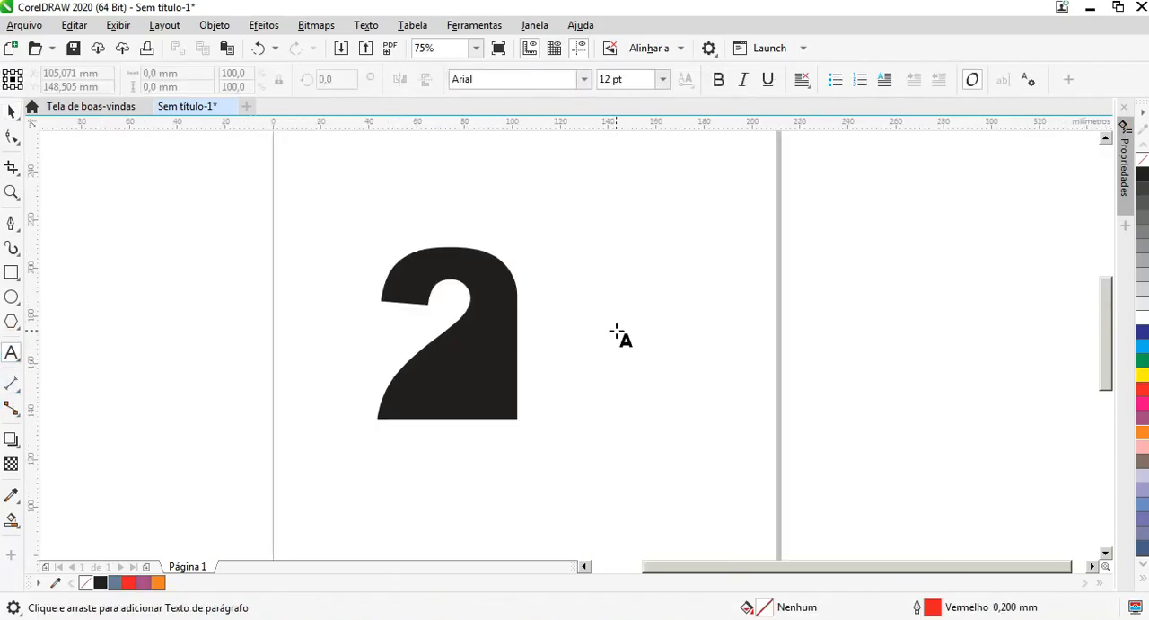
pyautogui.scroll(1, 584, 352)
pyautogui.click(579, 334)
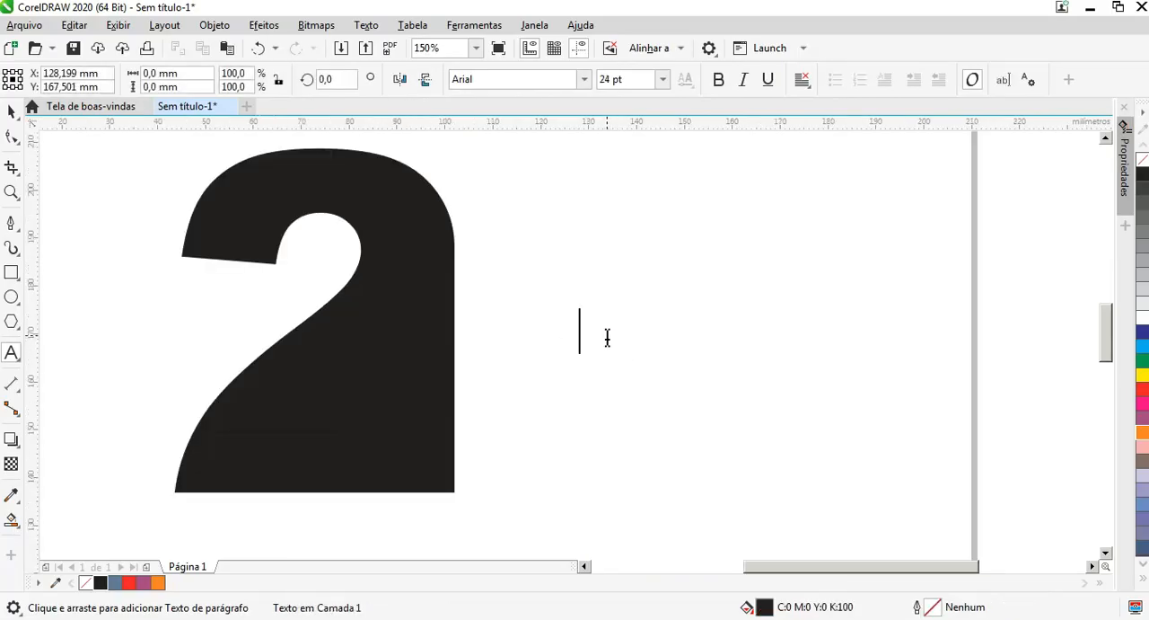
pyautogui.write('2')
pyautogui.press('Escape')
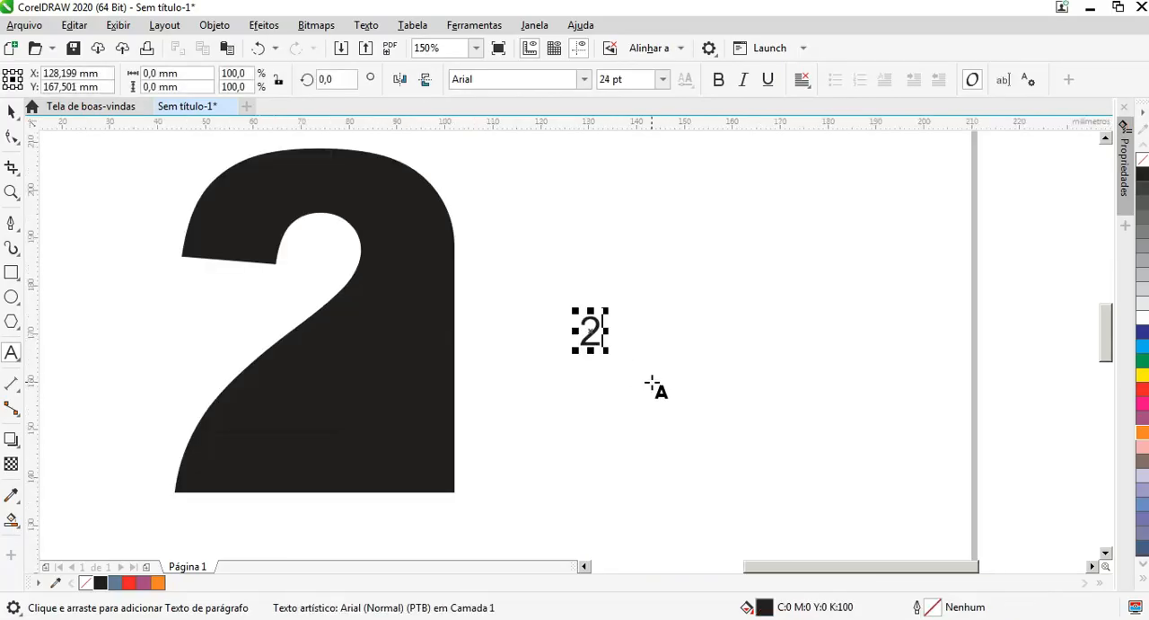
pyautogui.press('BackSpace')
pyautogui.write('3')
pyautogui.press('Escape')
# Step: Enlarge the 3 to about 64 mm wide and 100 mm high, and shift it slightly to the right
pyautogui.moveTo(607, 356); pyautogui.dragTo(709, 512)
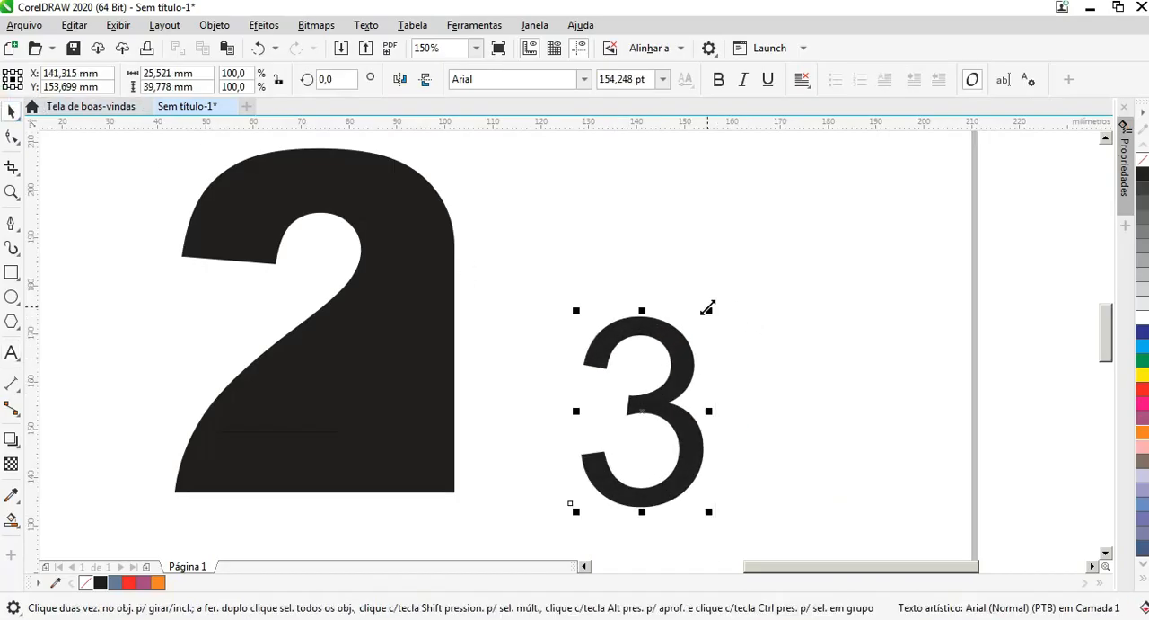
pyautogui.moveTo(708, 308); pyautogui.dragTo(931, 159)
pyautogui.scroll(-2, 605, 320)
pyautogui.moveTo(709, 235); pyautogui.dragTo(756, 230)
# Step: Set the 3's font to Arial Black and move it left so that it overlaps the 2
pyautogui.click(585, 79)
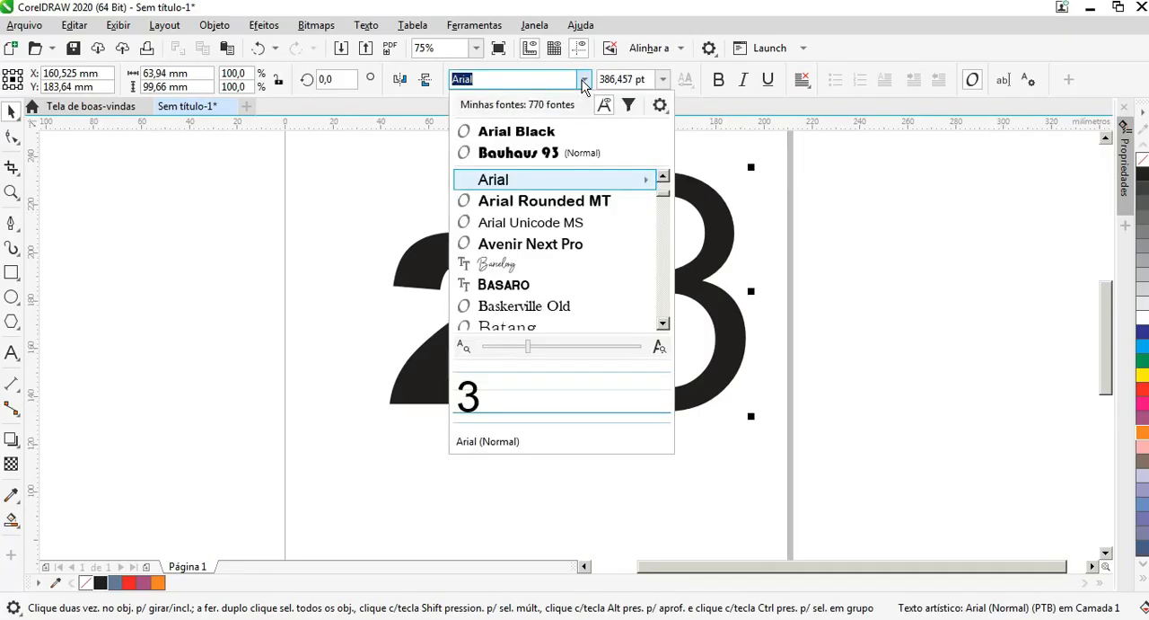
pyautogui.click(565, 135)
pyautogui.moveTo(705, 284); pyautogui.dragTo(600, 295)
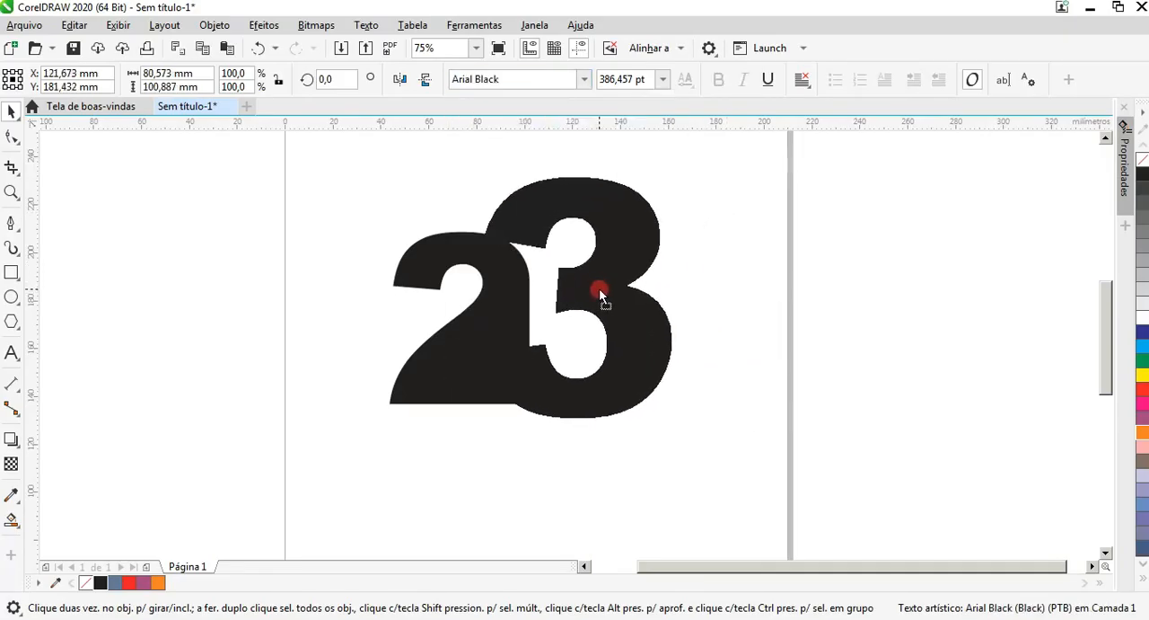
# Step: Reduce the 3 to about 70 mm wide and 87 mm high and reposition it over the 2's right side
pyautogui.moveTo(677, 169)
pyautogui.mouseDown()
pyautogui.moveTo(649, 162)
pyautogui.moveTo(651, 179)
pyautogui.mouseUp()
pyautogui.scroll(4, 610, 253)
pyautogui.moveTo(610, 253); pyautogui.dragTo(542, 252)
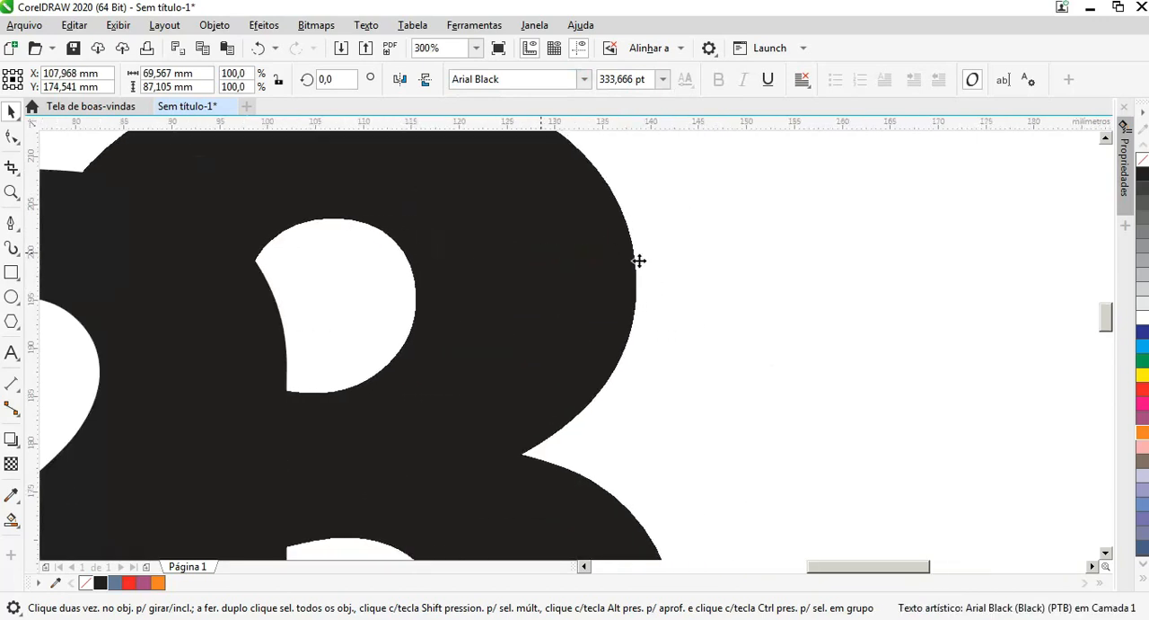
pyautogui.scroll(-2, 639, 261)
pyautogui.moveTo(1106, 314); pyautogui.dragTo(1105, 316)
pyautogui.click(826, 320)
pyautogui.moveTo(605, 385); pyautogui.dragTo(607, 360)
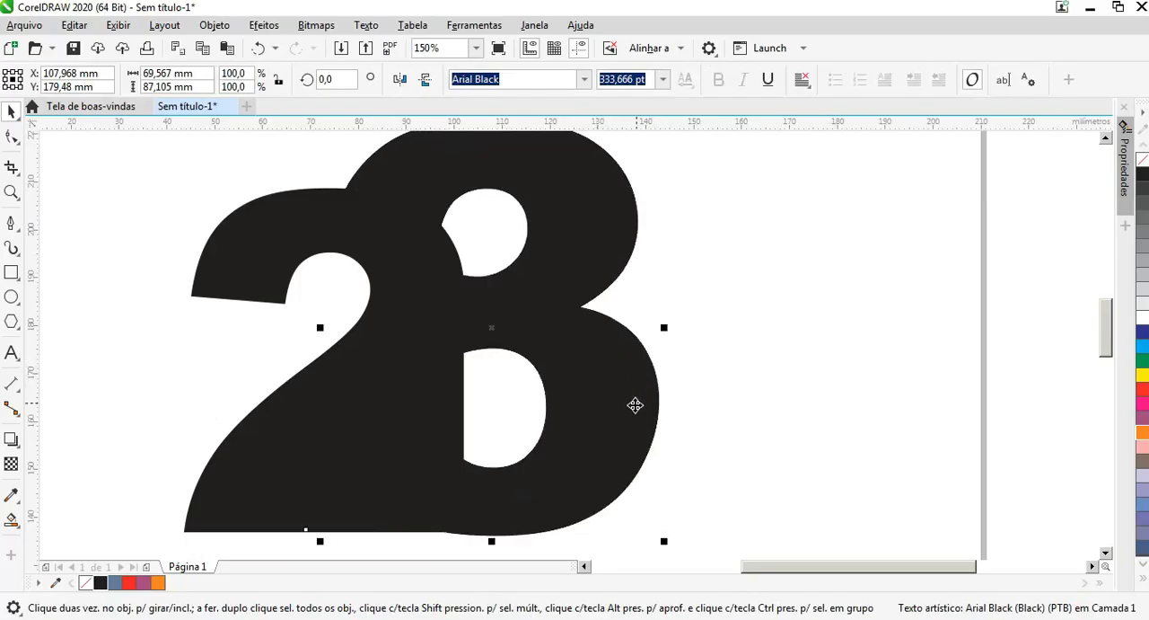
# Step: Trim the 2 with the overlapping 3
pyautogui.click(689, 439)
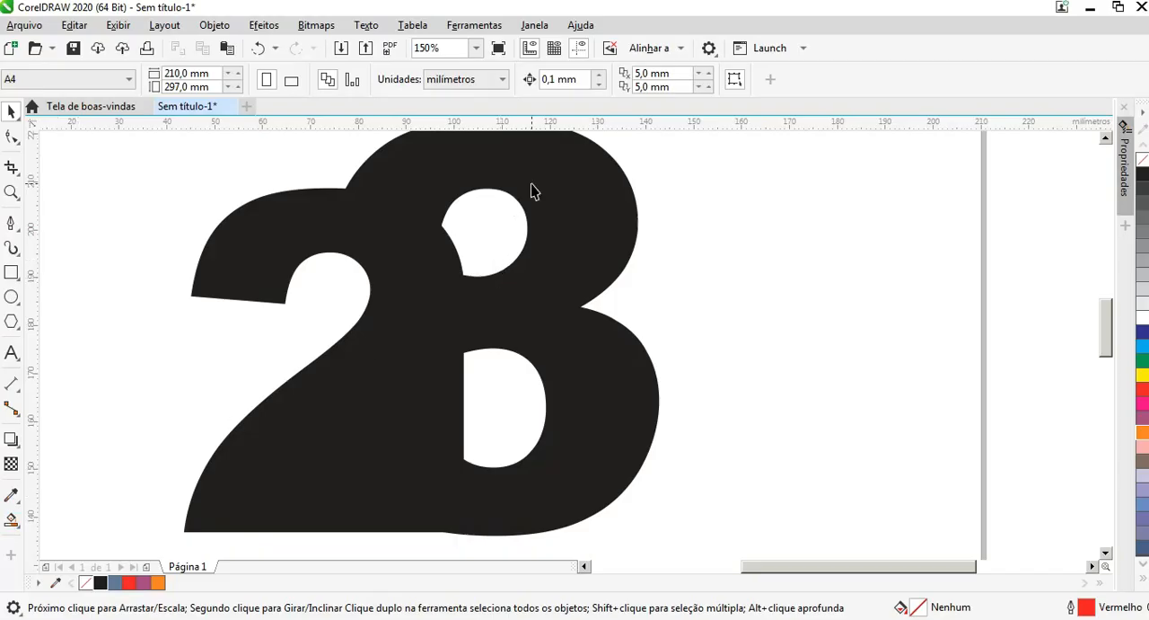
pyautogui.click(578, 174)
pyautogui.keyDown('shift'); pyautogui.click(262, 424); pyautogui.keyUp('shift')
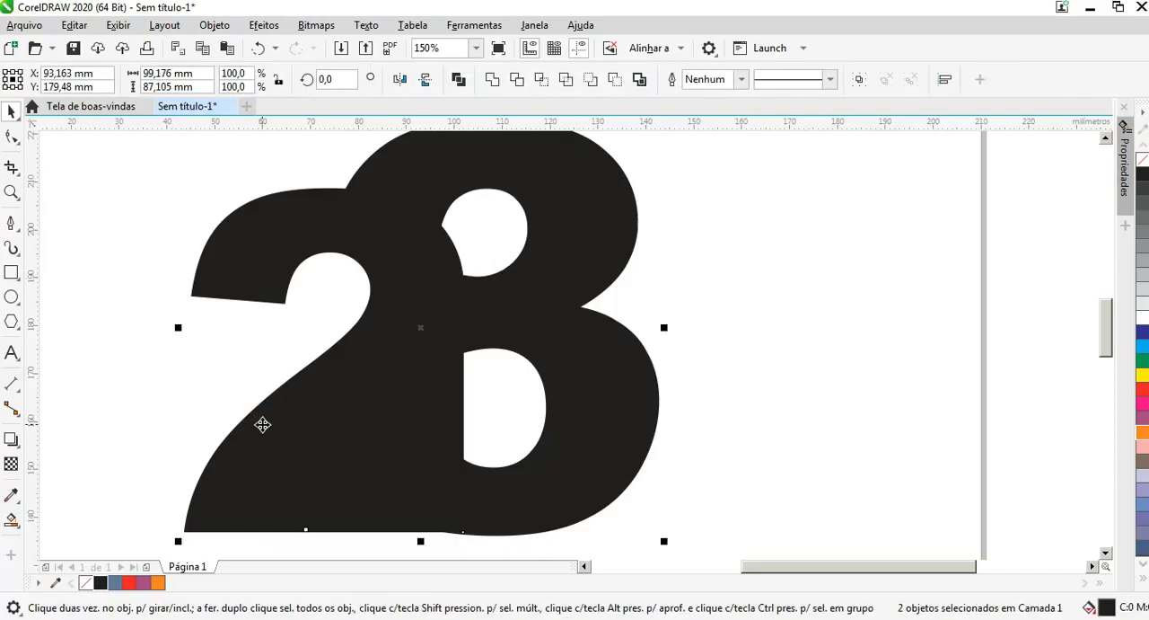
pyautogui.click(518, 80)
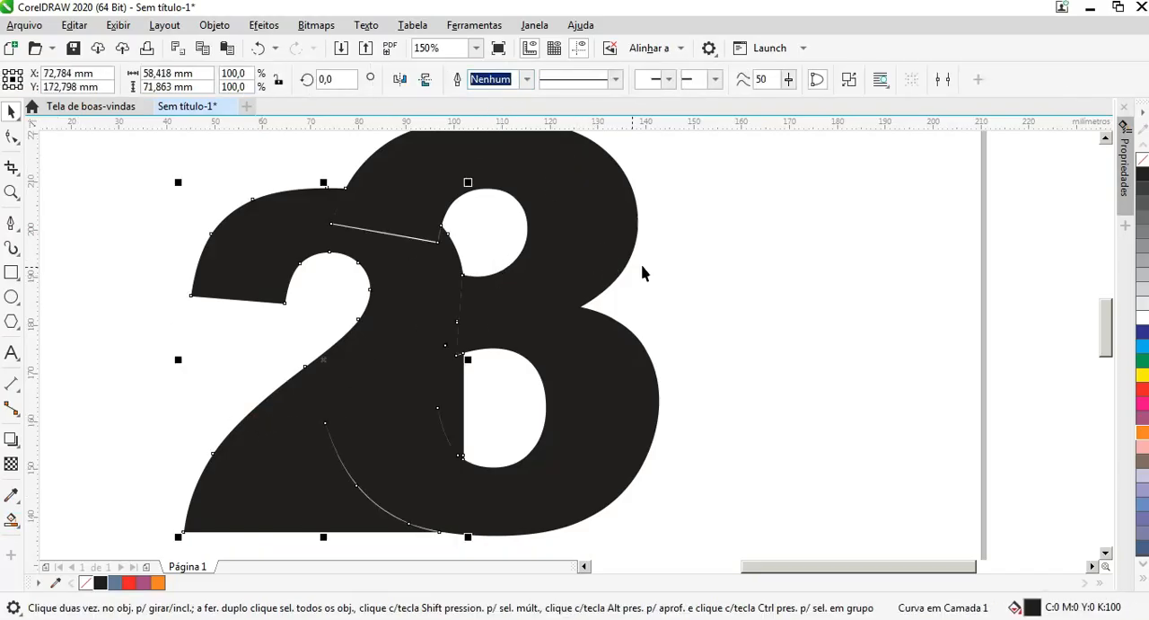
pyautogui.click(122, 339)
# Step: Create Smart Fill shapes in the 3's two inner openings and recolor both shapes black
pyautogui.click(18, 520)
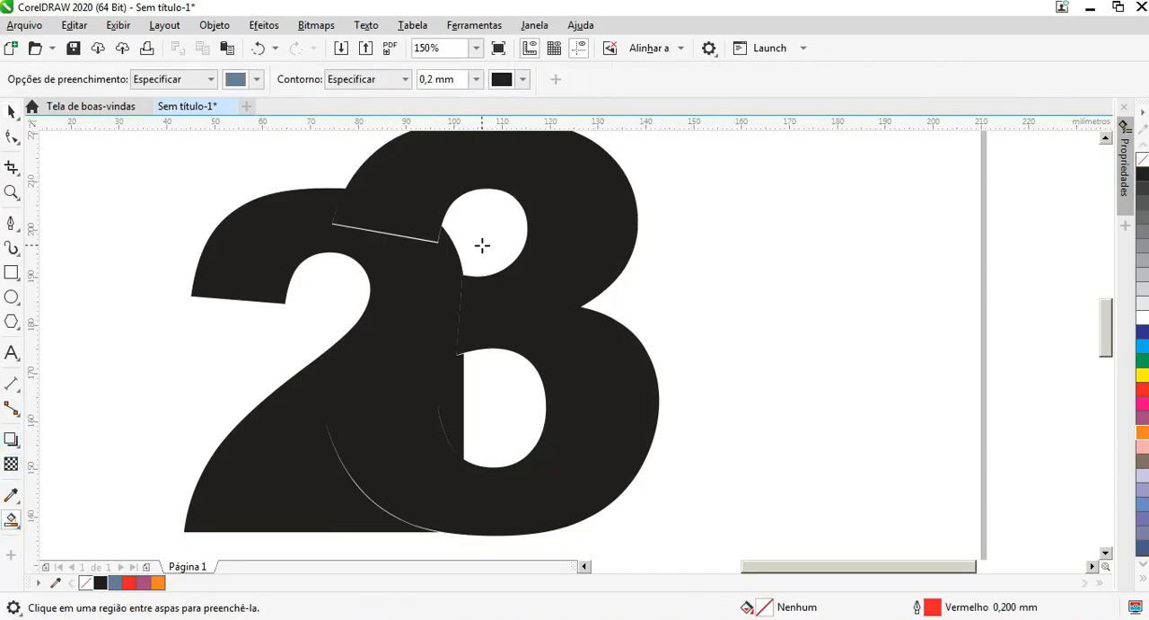
pyautogui.click(476, 225)
pyautogui.click(502, 379)
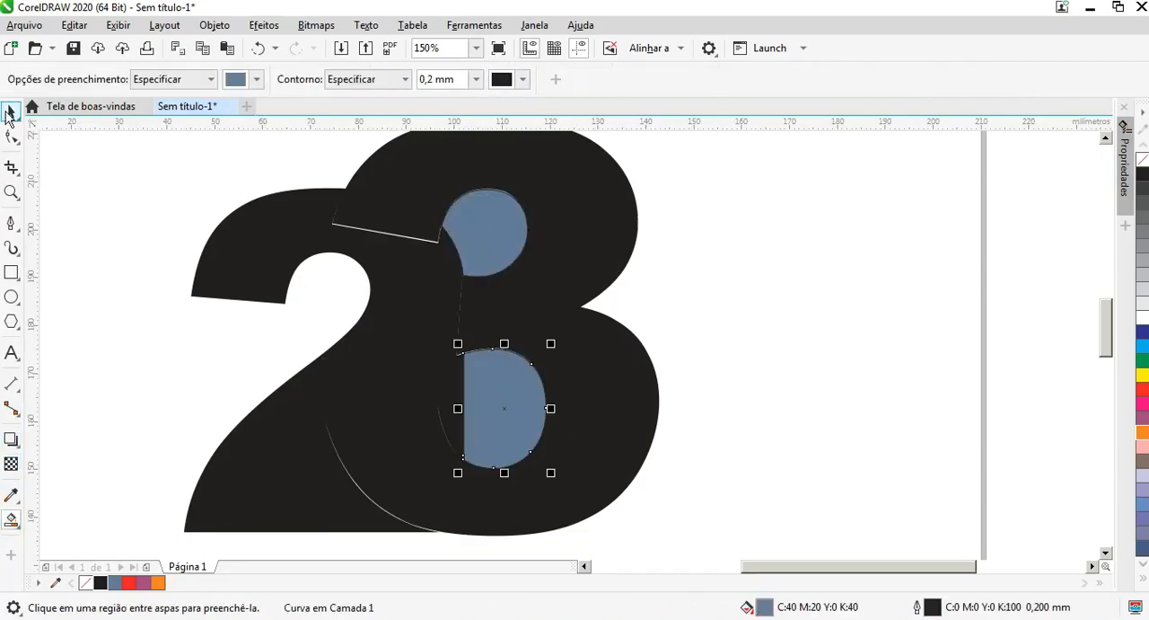
pyautogui.click(12, 111)
pyautogui.click(485, 229)
pyautogui.keyDown('shift'); pyautogui.click(512, 431); pyautogui.keyUp('shift')
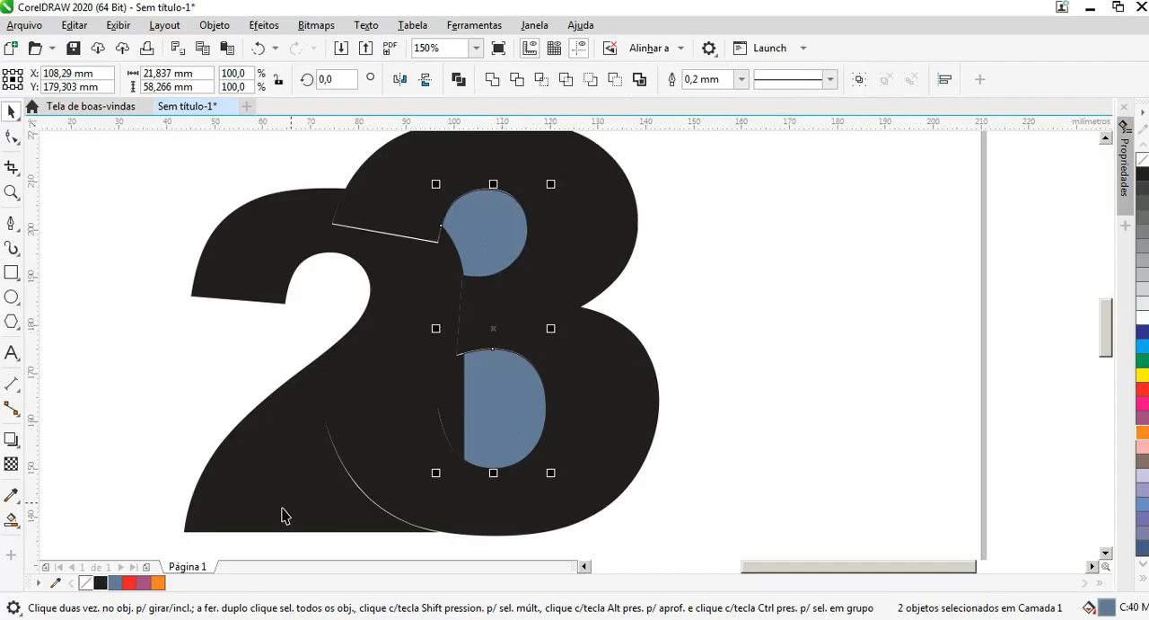
pyautogui.click(102, 584)
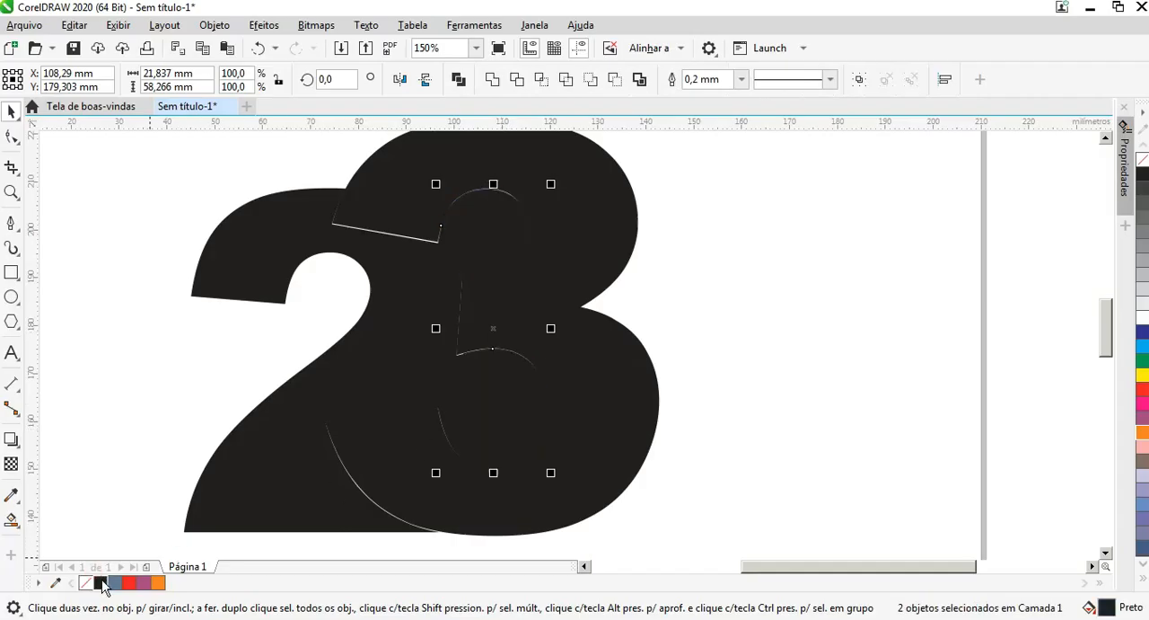
# Step: Delete the 3 text, keeping the trimmed 2 and the two filler shapes
pyautogui.click(611, 370)
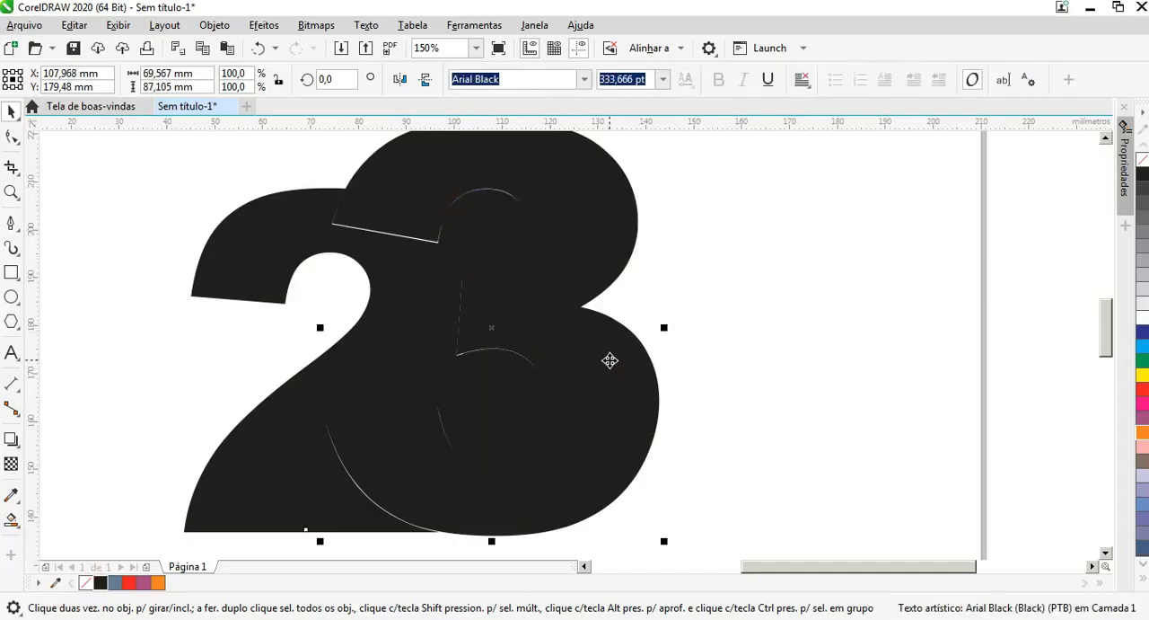
pyautogui.press('Delete')
pyautogui.scroll(-1, 564, 352)
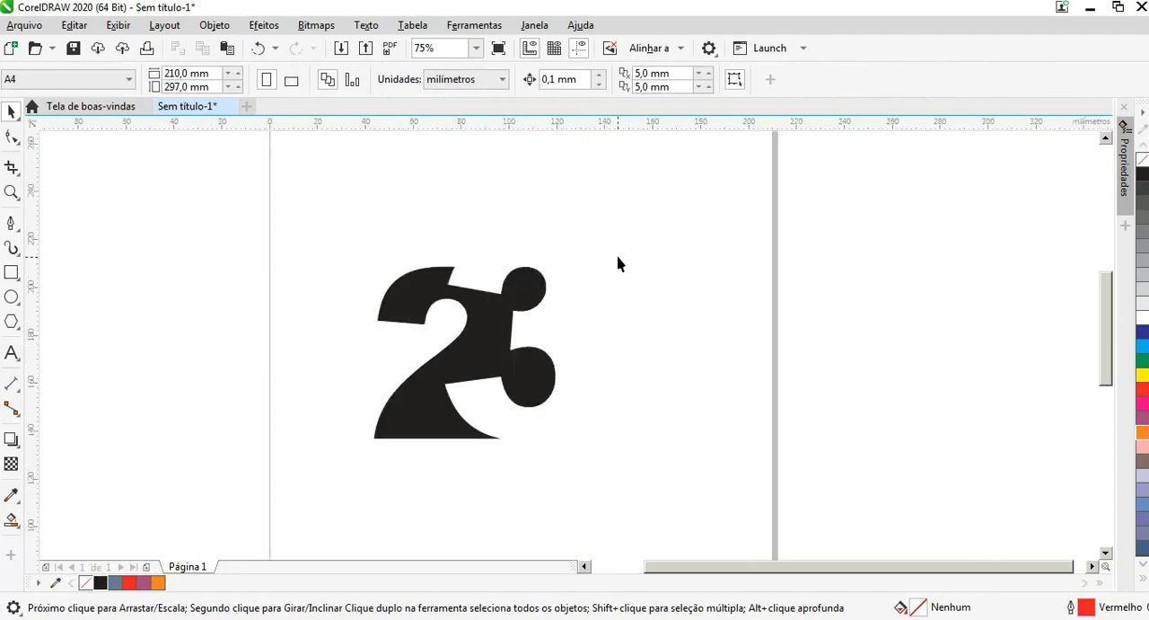
# Step: Group the trimmed 2 with the two filler shapes and center the group on the page
pyautogui.moveTo(533, 393); pyautogui.dragTo(279, 474)
pyautogui.hotkey('ctrl', 'g')
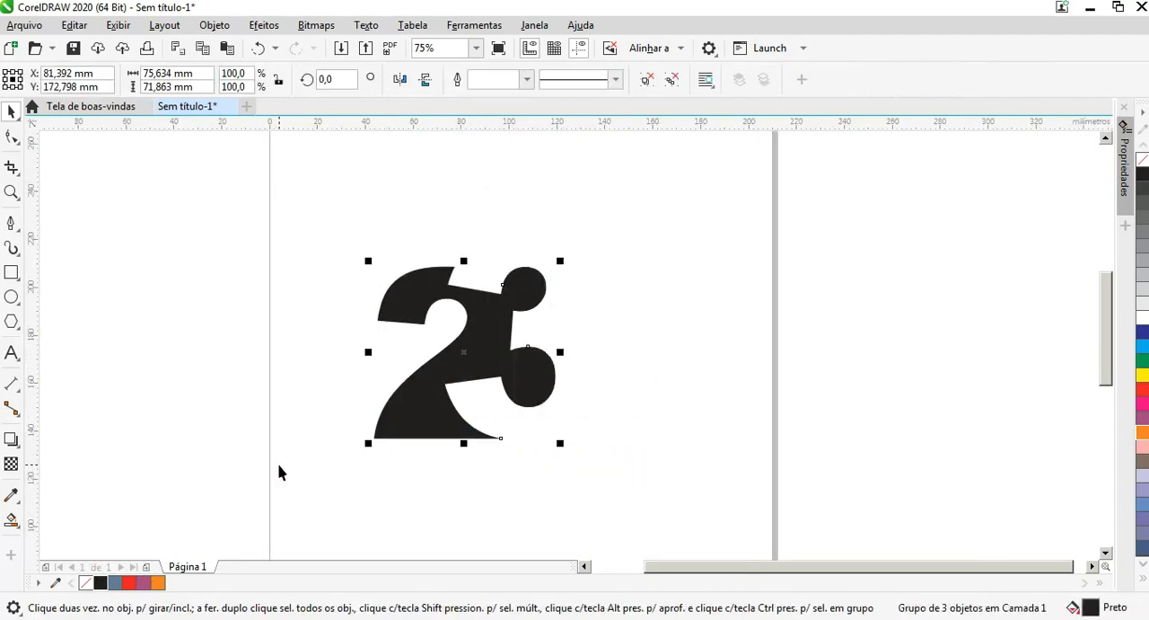
pyautogui.press('p')
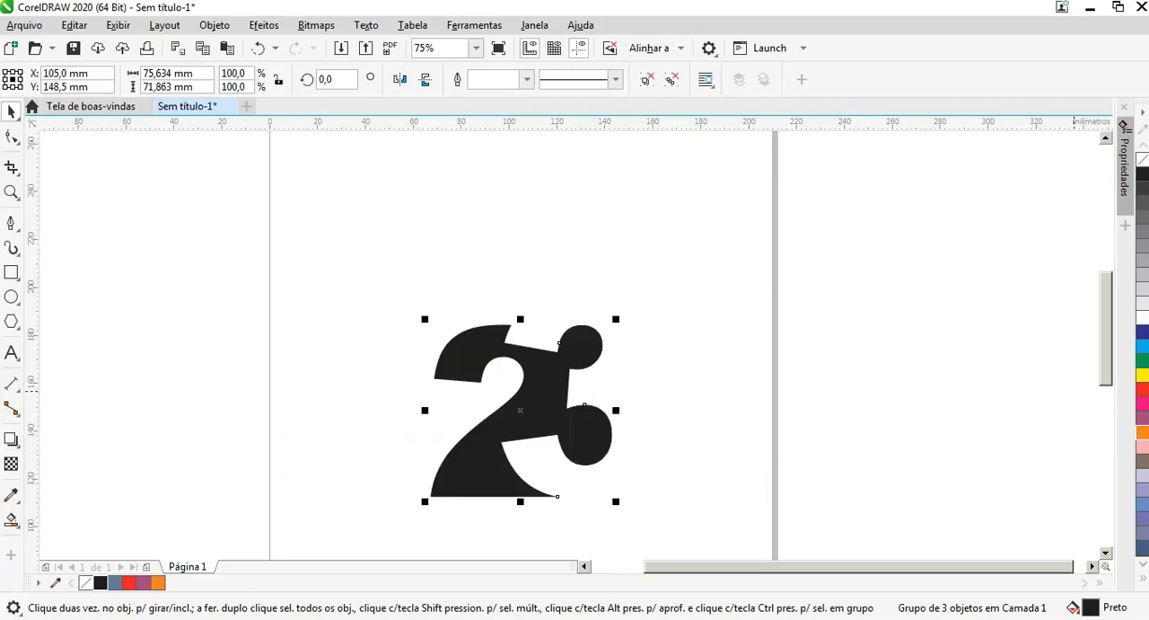
# Step: Fill the group with purple (C:20 M:80 Y:0 K:20) and remove its outline
pyautogui.click(1143, 419)
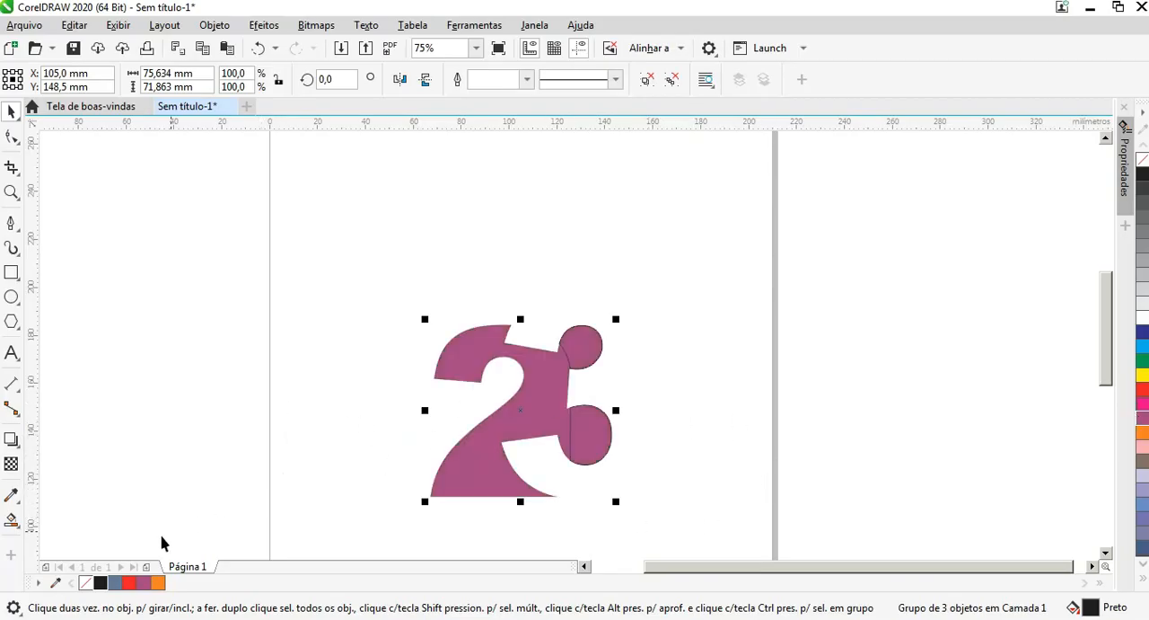
pyautogui.rightClick(86, 582)
pyautogui.click(299, 207)
pyautogui.moveTo(313, 203); pyautogui.dragTo(762, 525)
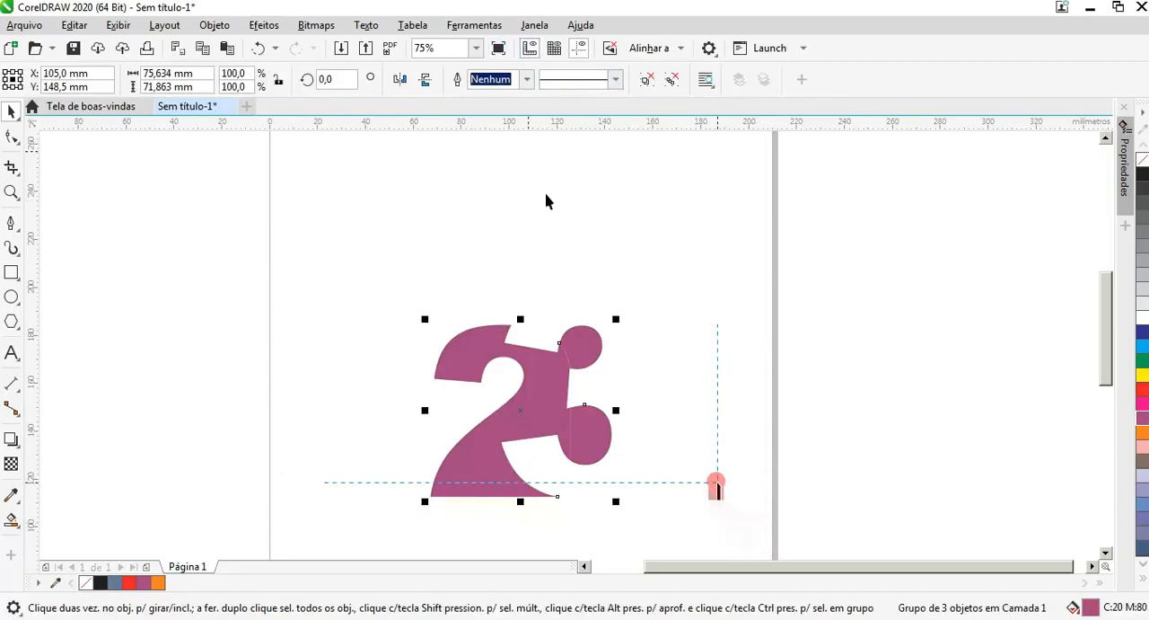
# Step: Ungroup the purple shapes and weld them into a single curve
pyautogui.click(639, 351)
pyautogui.click(590, 362)
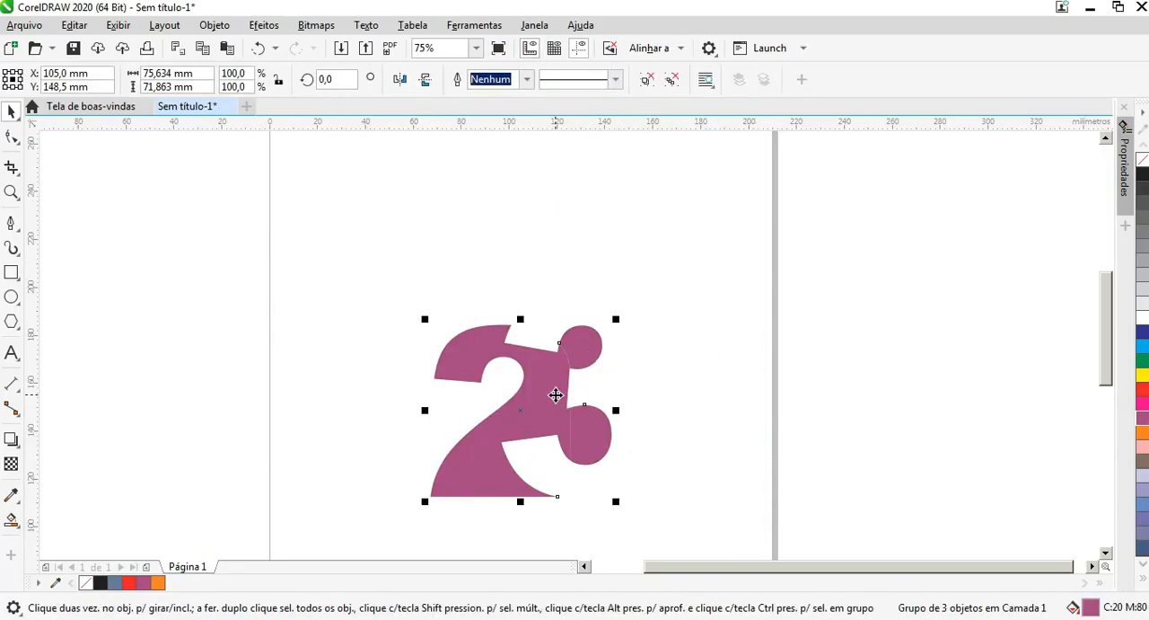
pyautogui.hotkey('ctrl', 'u')
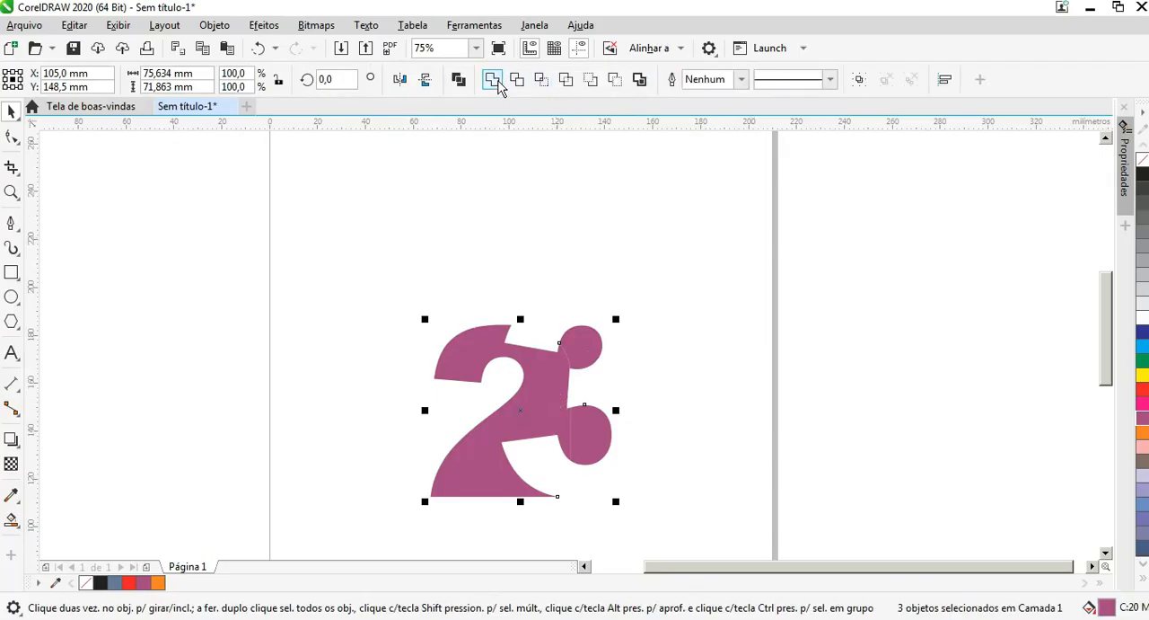
pyautogui.click(492, 80)
# Step: Move the welded purple number up toward the upper part of the page
pyautogui.click(692, 351)
pyautogui.moveTo(557, 387); pyautogui.dragTo(519, 226)
pyautogui.click(736, 300)
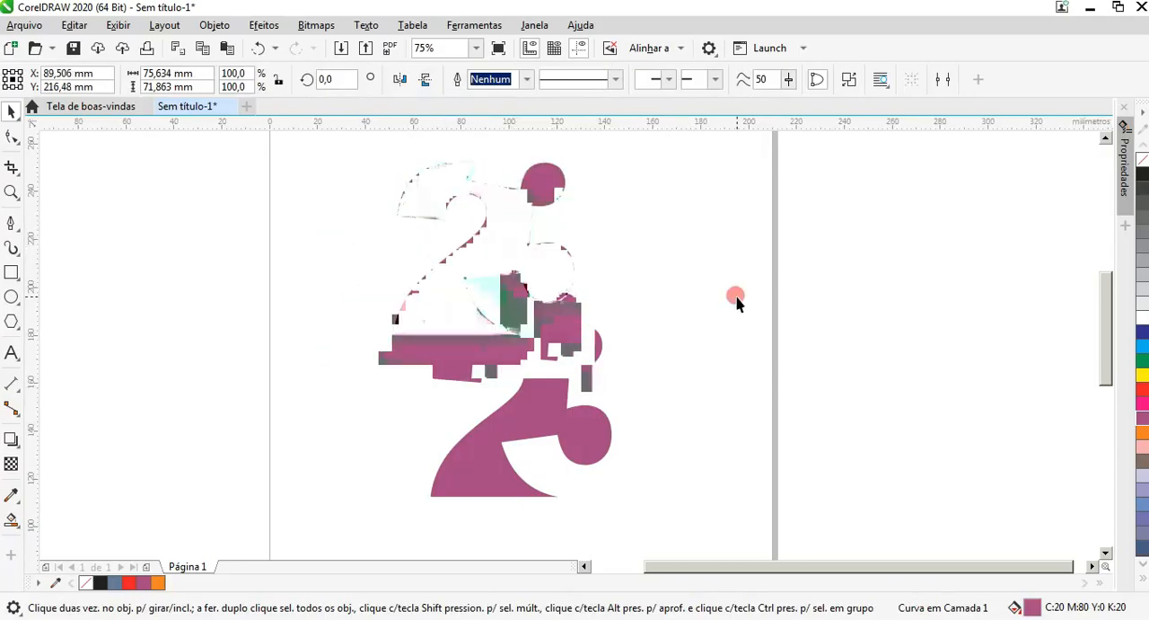
# Step: Add the artistic text "4" below the purple number and enlarge it to about 45 mm wide and 65 mm high
pyautogui.click(11, 353)
pyautogui.click(352, 458)
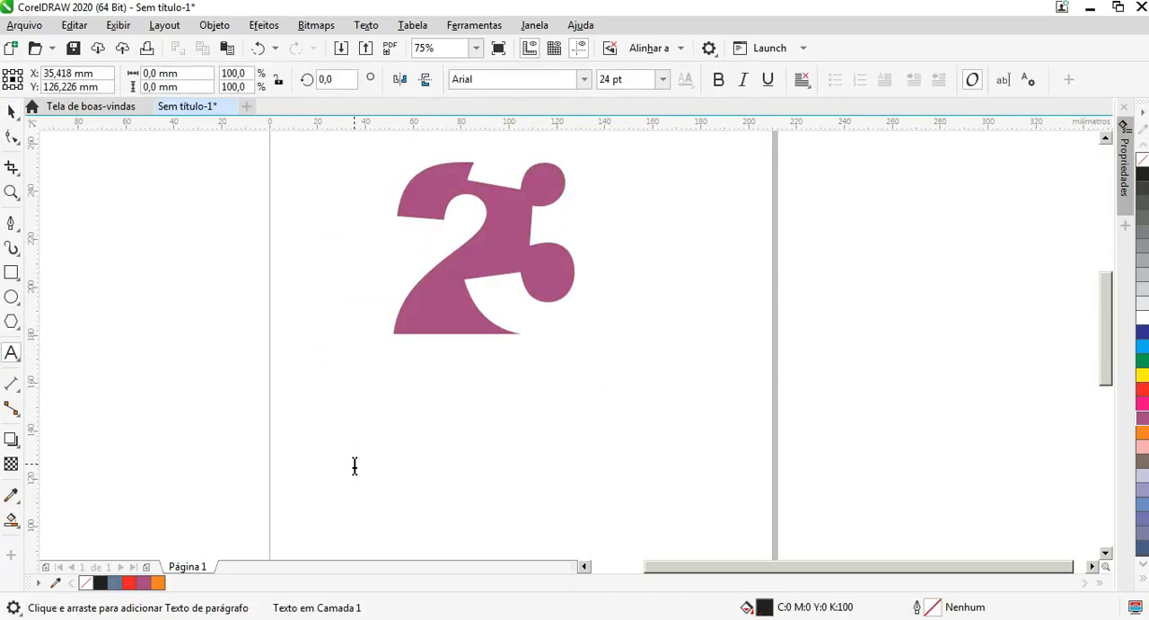
pyautogui.write('4')
pyautogui.press('Escape')
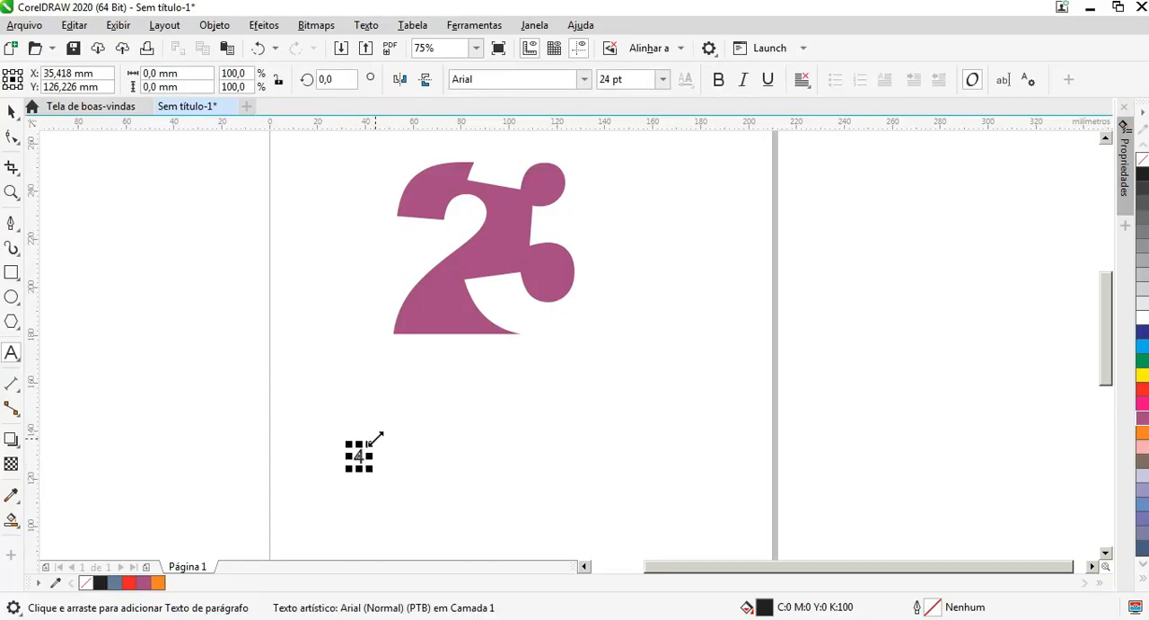
pyautogui.moveTo(374, 437); pyautogui.dragTo(467, 303)
pyautogui.click(12, 110)
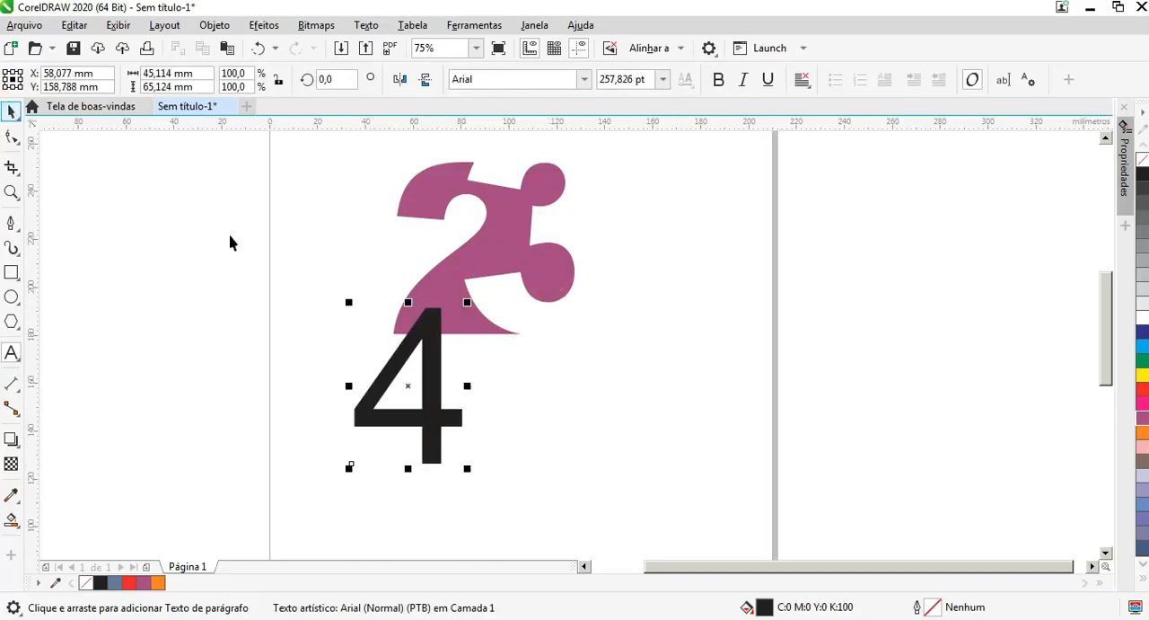
# Step: Move the 4 down and left, clear of the purple number, and set its font to Arial Black
pyautogui.moveTo(438, 345); pyautogui.dragTo(377, 397)
pyautogui.click(584, 80)
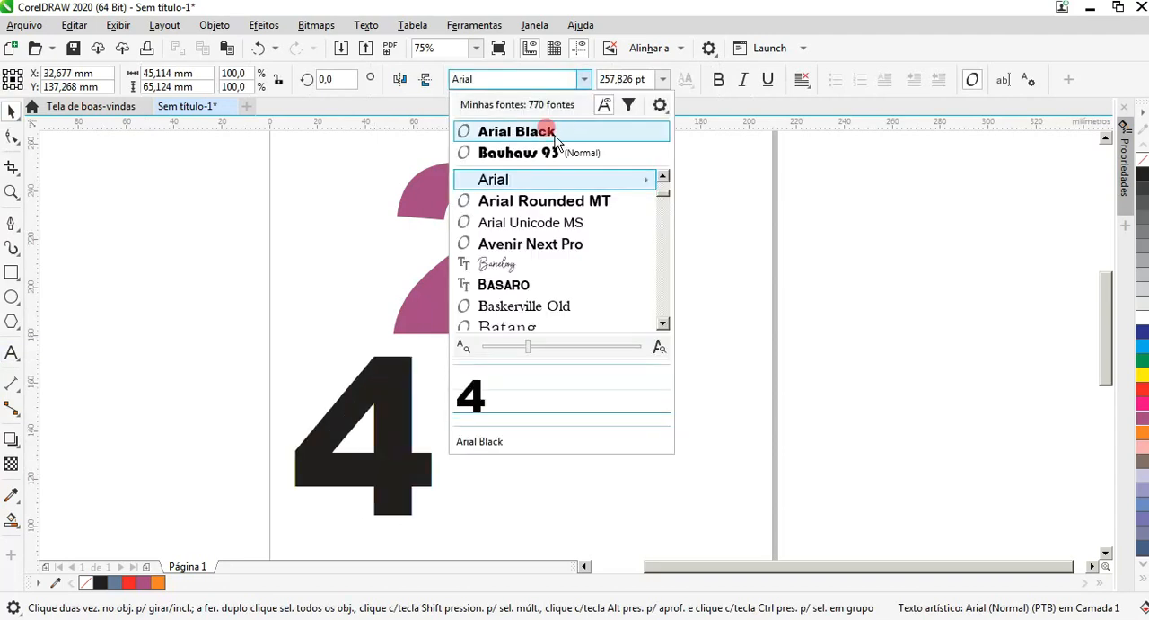
pyautogui.click(557, 132)
pyautogui.click(403, 482)
pyautogui.press('Escape')
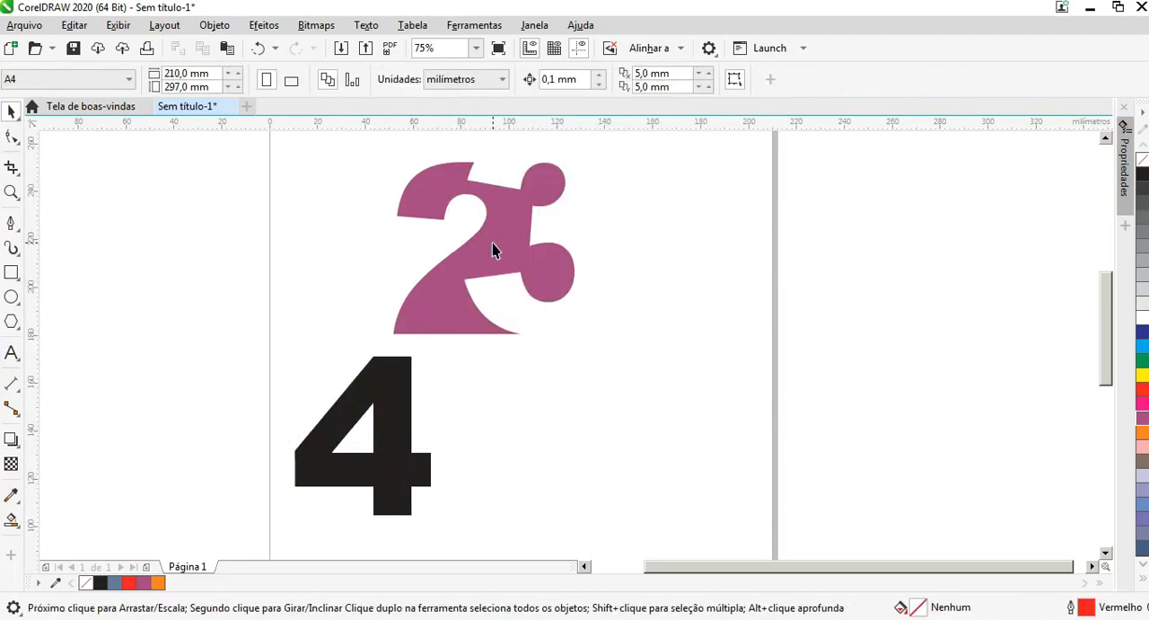
# Step: Move the purple number off the page's right side and enlarge the 4 to about 405 pt
pyautogui.moveTo(495, 239); pyautogui.dragTo(892, 297)
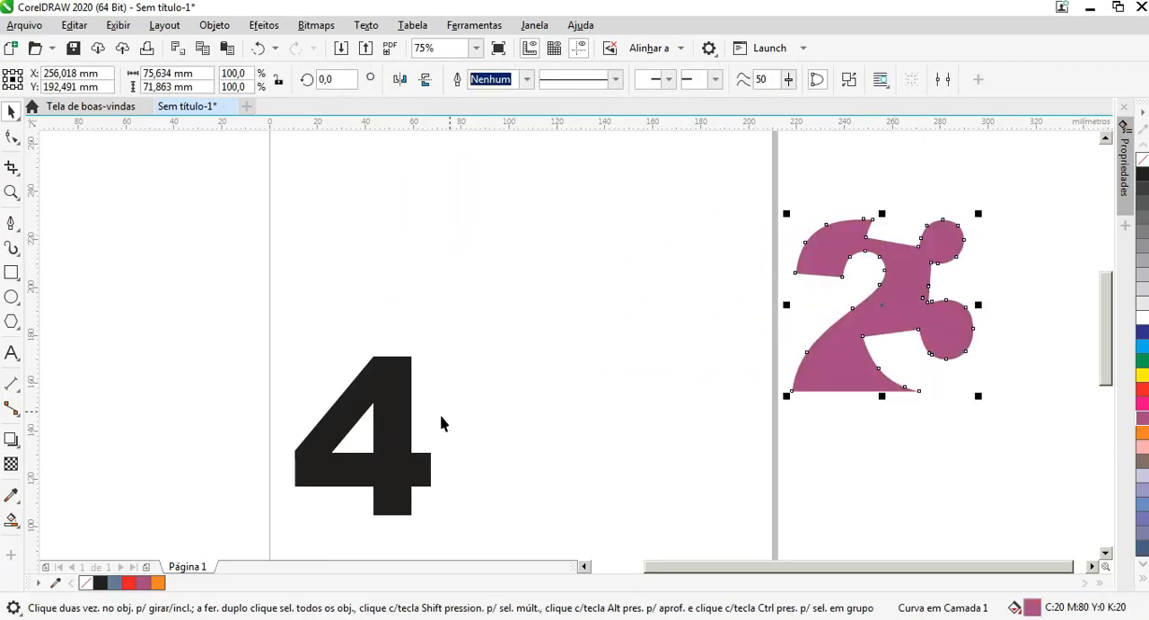
pyautogui.click(403, 401)
pyautogui.moveTo(436, 352); pyautogui.dragTo(515, 260)
# Step: Duplicate the 4 to its right and change the copy's text to "5"
pyautogui.moveTo(460, 324); pyautogui.dragTo(705, 330)
pyautogui.rightClick(706, 330)
pyautogui.doubleClick(706, 330)
pyautogui.doubleClick(705, 331)
pyautogui.write('r')
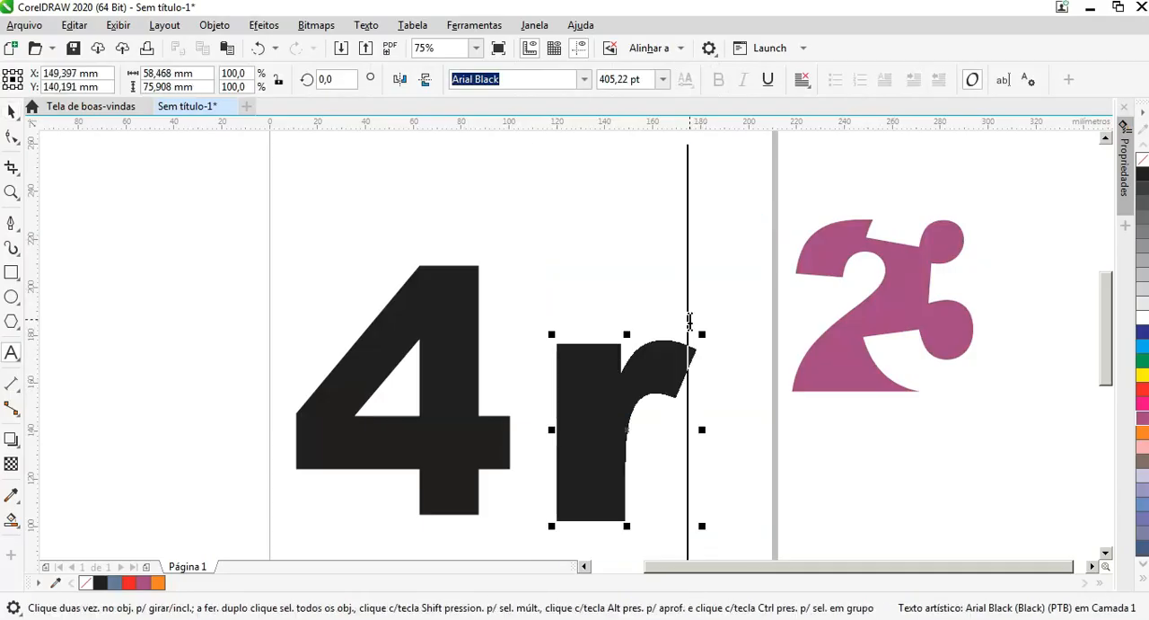
pyautogui.press('BackSpace')
pyautogui.write('5')
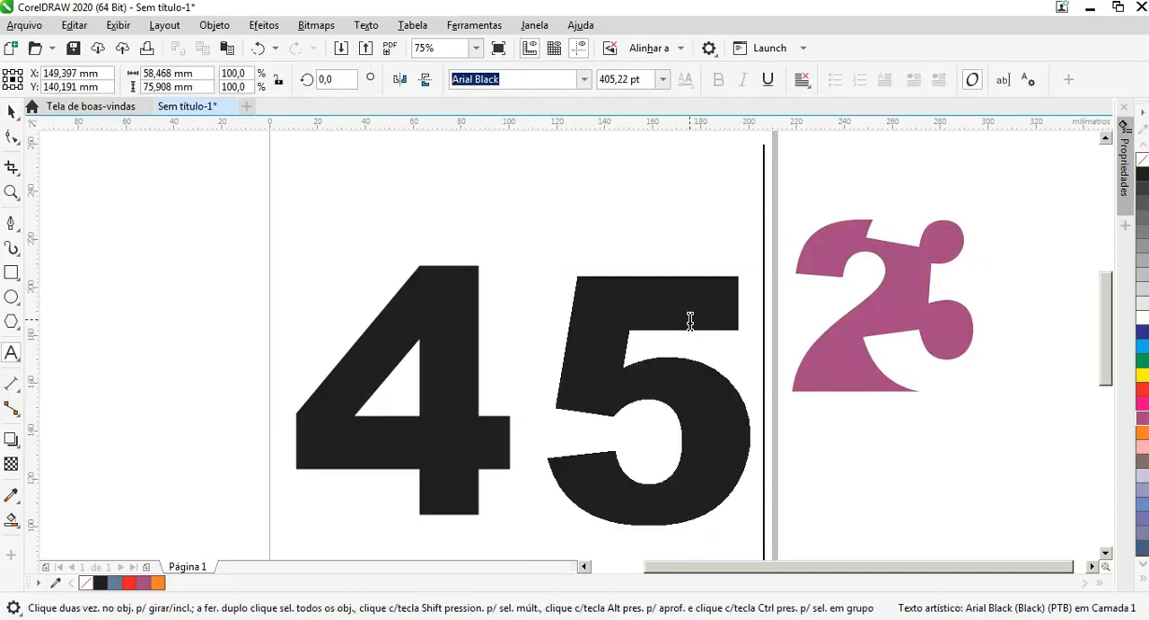
pyautogui.click(10, 109)
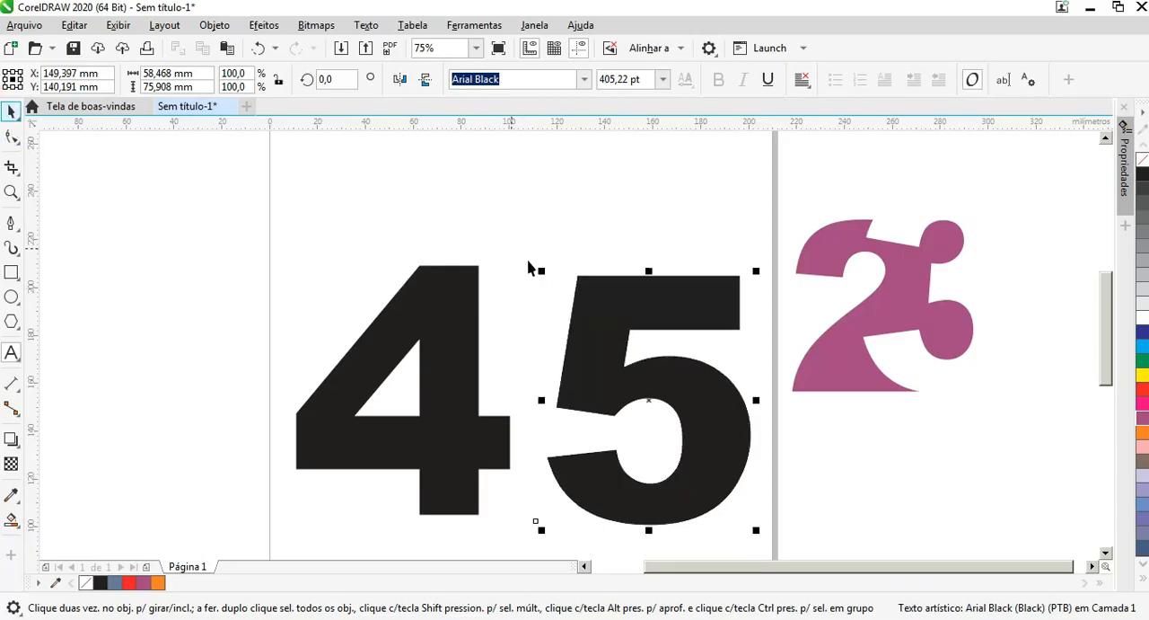
# Step: Move the 5 over the 4's right side and enlarge it to about 89 mm wide and 109 mm high
pyautogui.moveTo(595, 303); pyautogui.dragTo(466, 278)
pyautogui.moveTo(627, 236); pyautogui.dragTo(644, 221)
pyautogui.moveTo(596, 260); pyautogui.dragTo(594, 269)
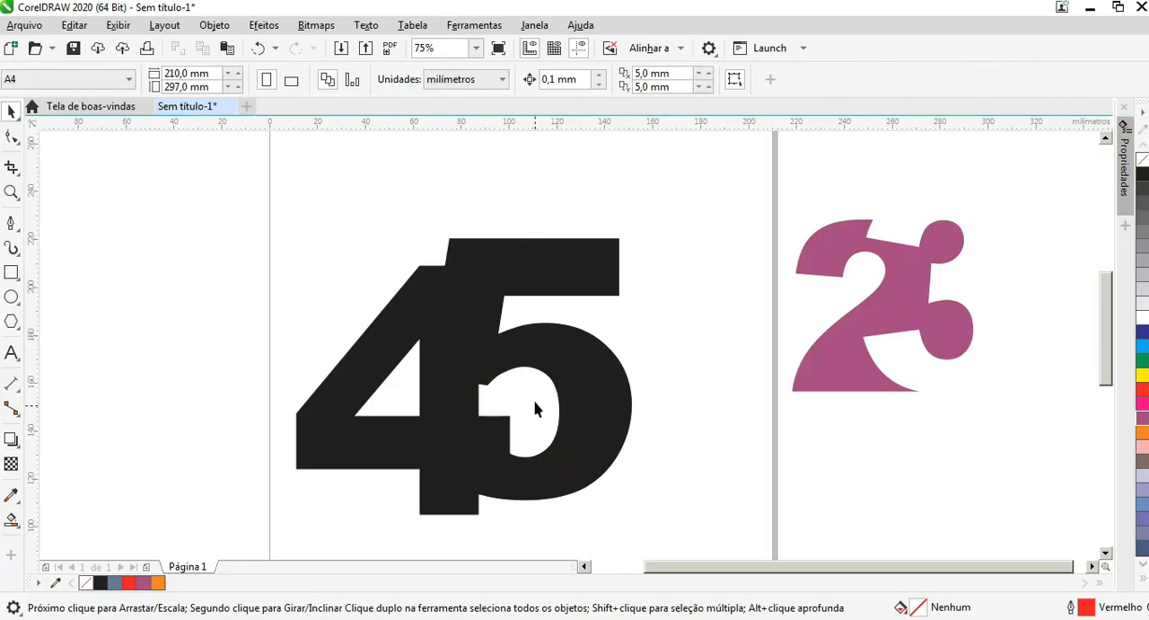
# Step: Create a Smart Fill shape in the 5's round inner opening and recolor it black
pyautogui.click(525, 357)
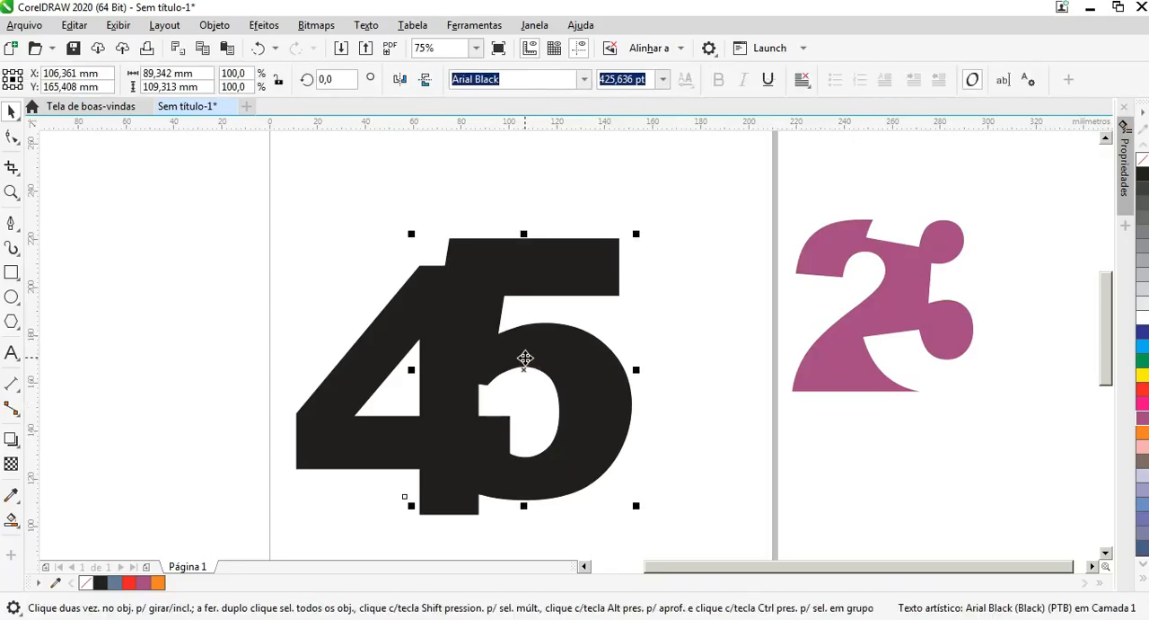
pyautogui.click(12, 521)
pyautogui.click(529, 406)
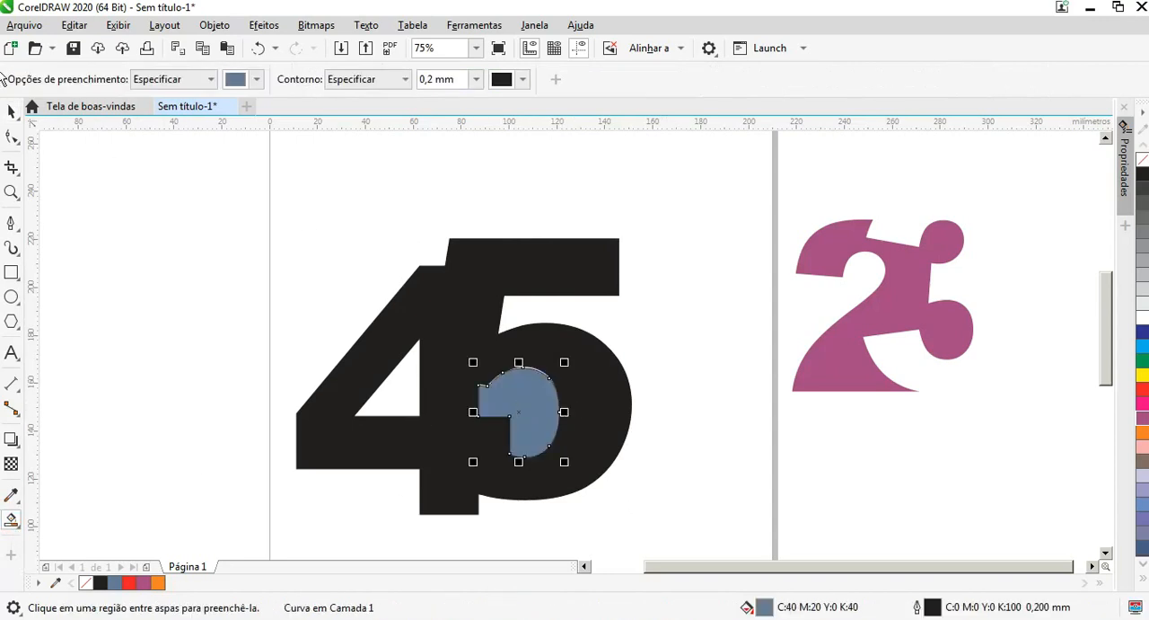
pyautogui.click(12, 110)
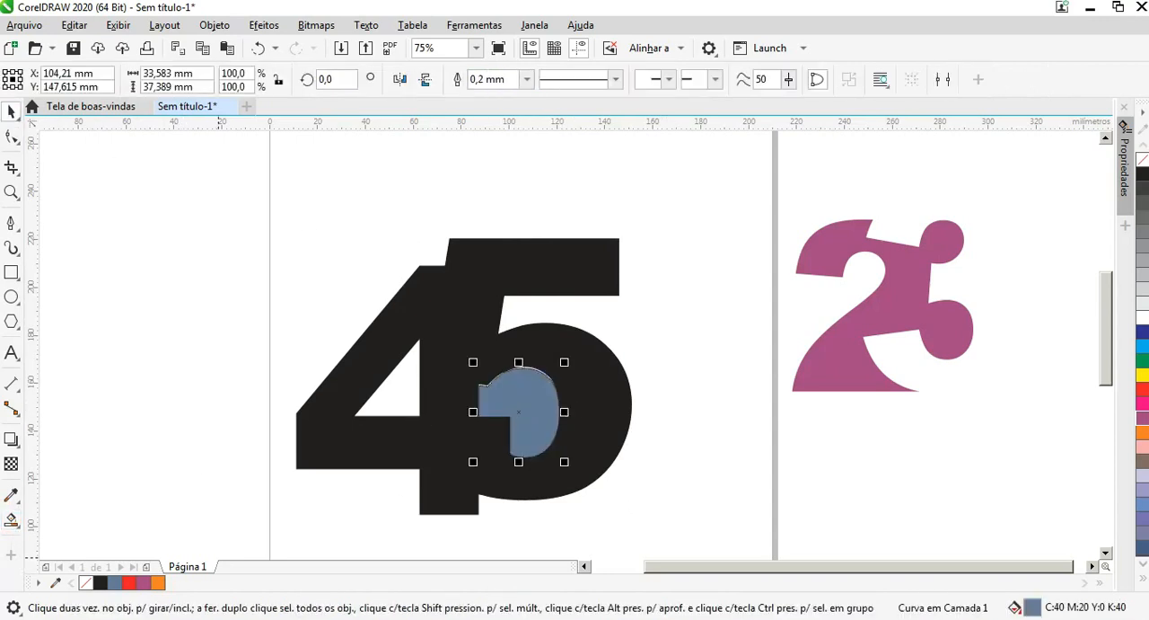
pyautogui.click(101, 584)
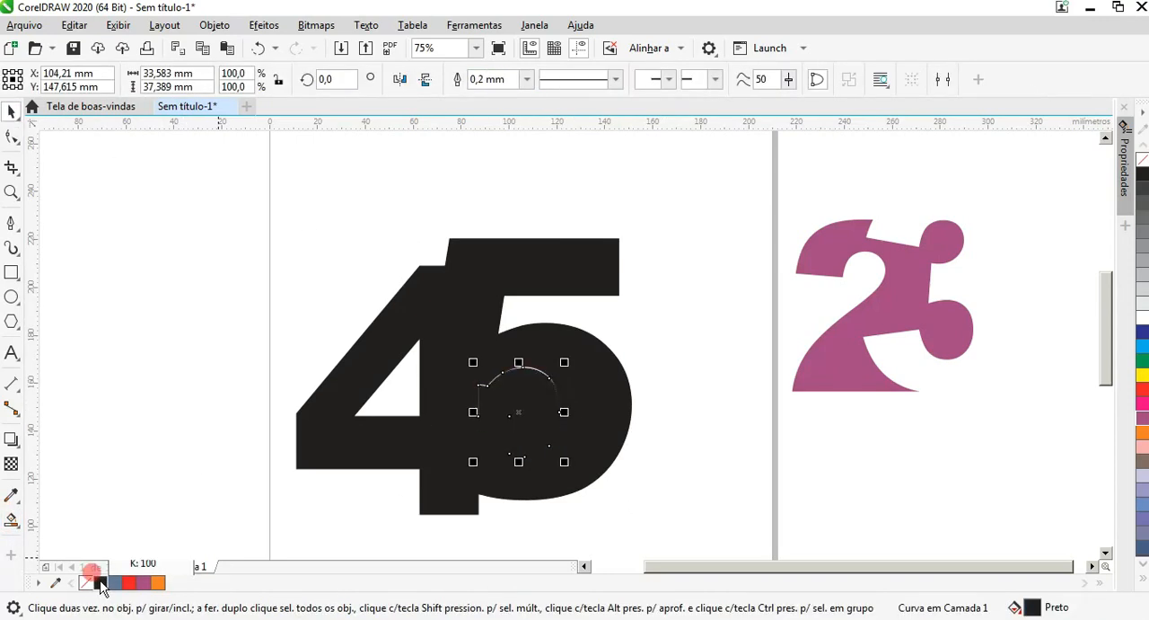
# Step: Draw a straight vertical line about 136 mm long with the Pen tool along the right end of the 5's top bar
pyautogui.click(601, 250)
pyautogui.click(11, 222)
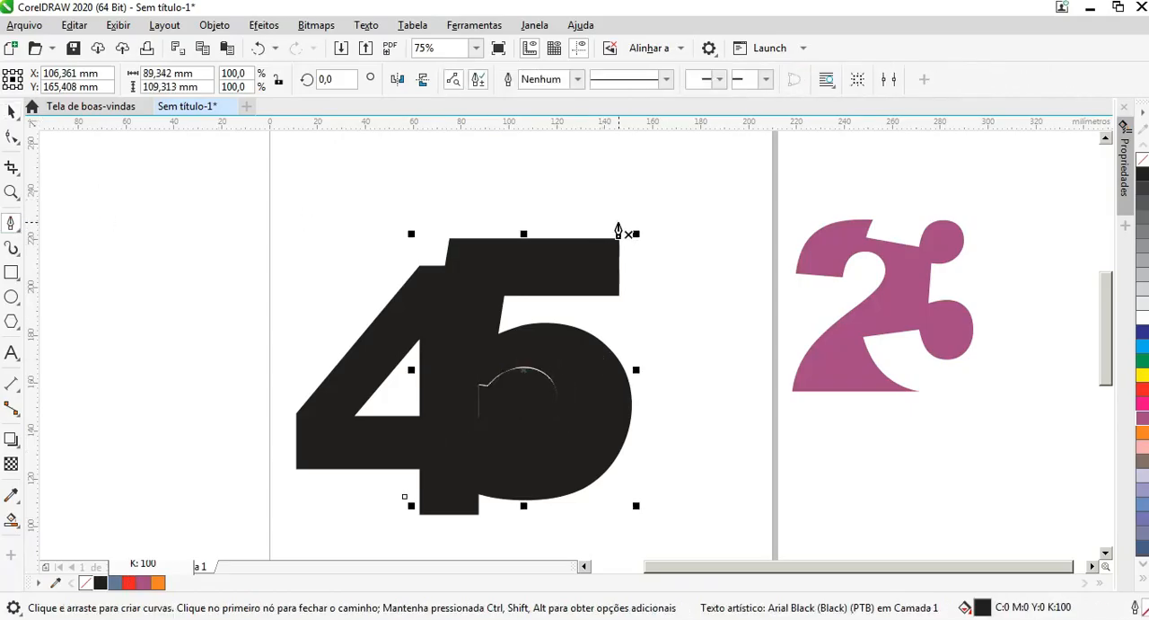
pyautogui.click(621, 170)
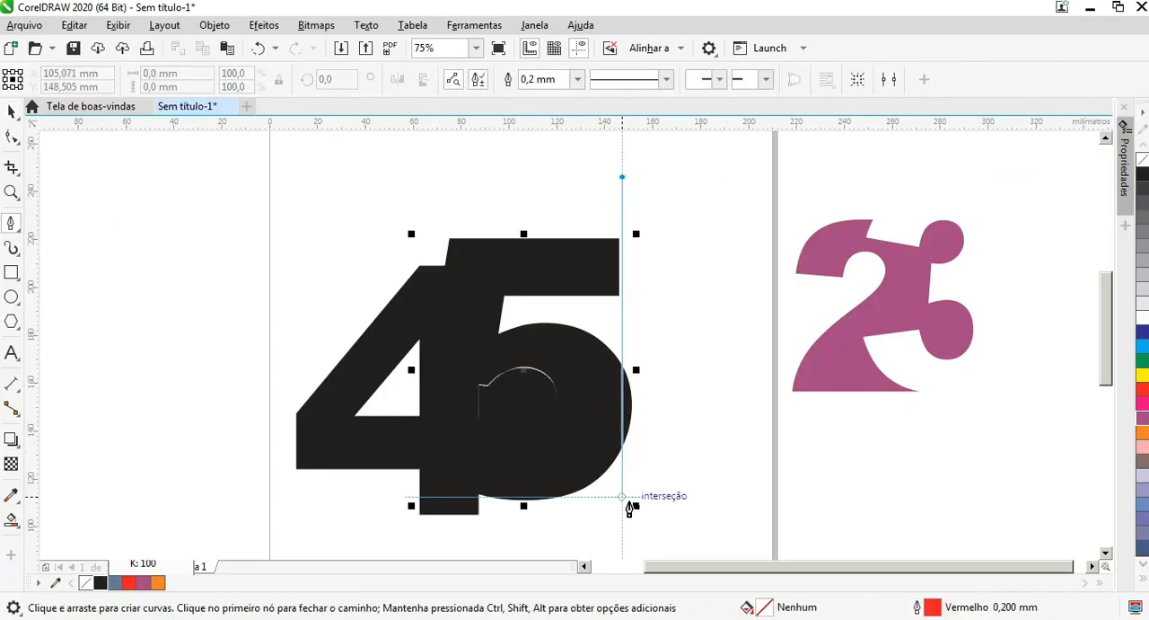
pyautogui.click(621, 507)
pyautogui.click(12, 110)
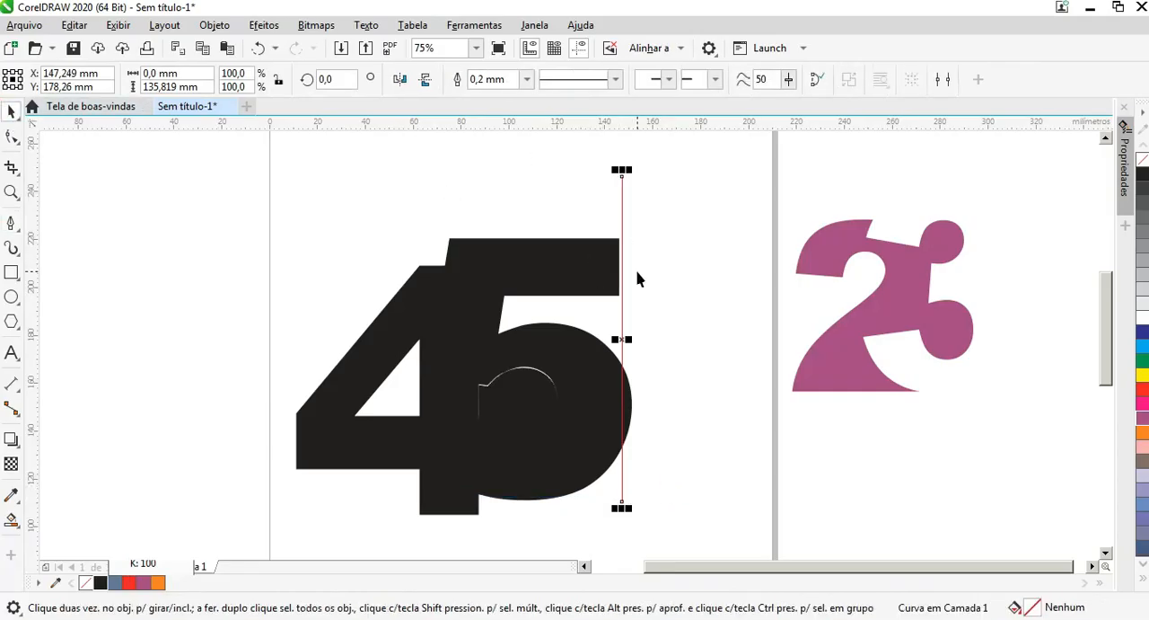
# Step: Move the vertical helper line left so it sits flush with the right end of the 5's top bar
pyautogui.scroll(3, 628, 269)
pyautogui.moveTo(623, 266); pyautogui.dragTo(609, 269)
pyautogui.scroll(-2, 609, 268)
pyautogui.scroll(-1, 609, 268)
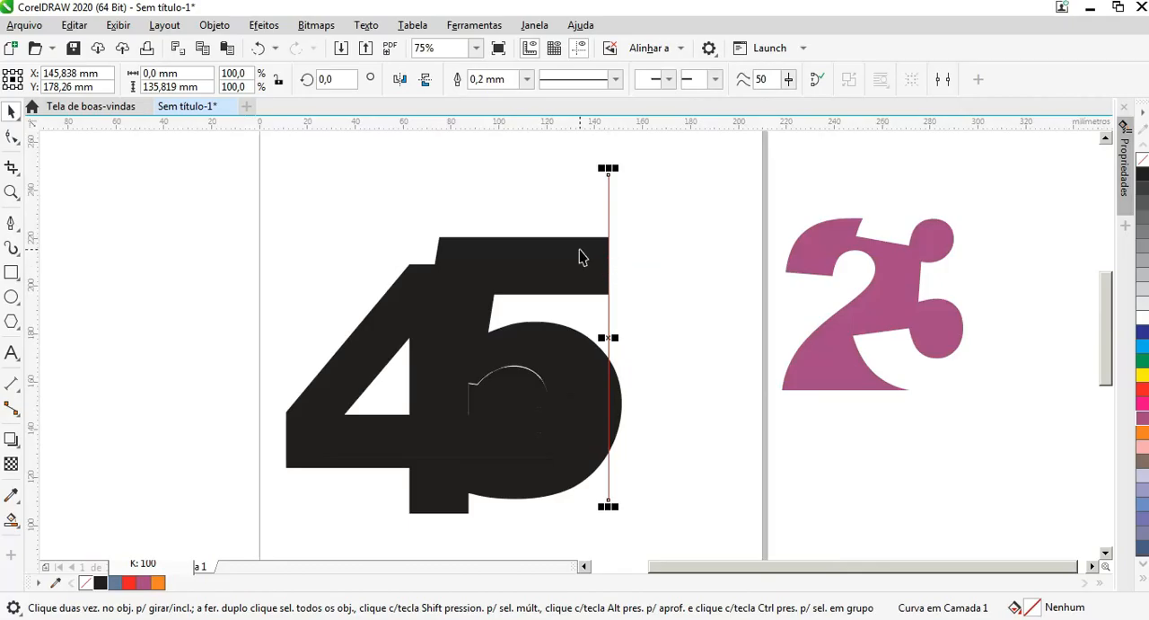
# Step: Create a Smart Fill shape in the gap between the 5's top bar and bowl, bounded by the line, and recolor it black
pyautogui.click(11, 521)
pyautogui.click(584, 321)
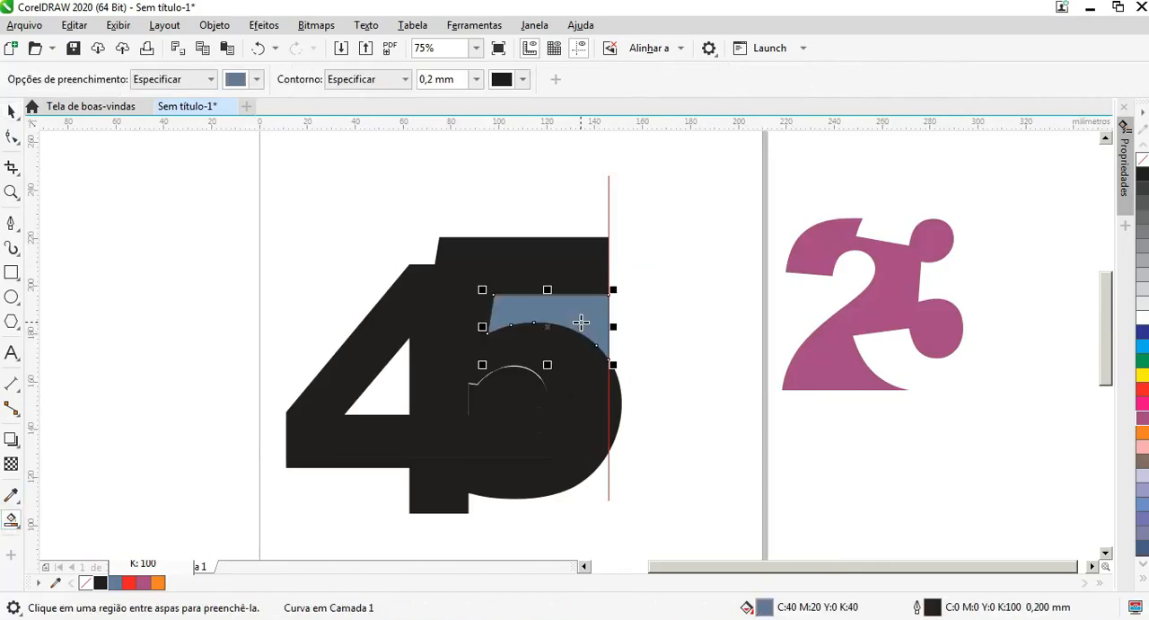
pyautogui.click(13, 114)
pyautogui.click(654, 262)
pyautogui.click(589, 317)
pyautogui.click(100, 583)
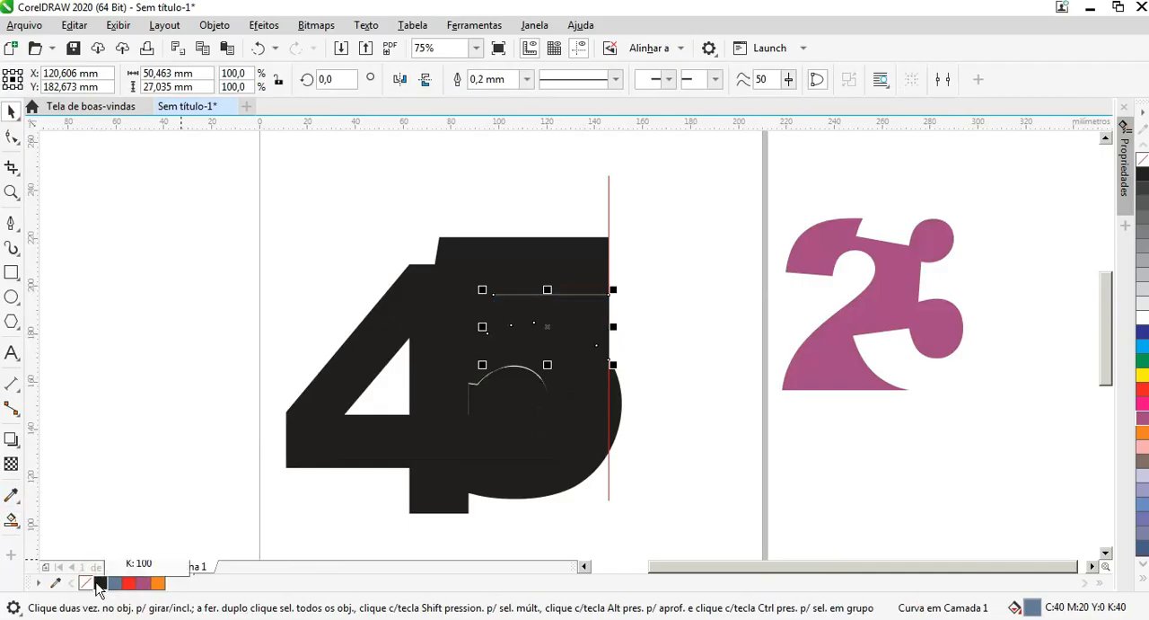
pyautogui.click(453, 299)
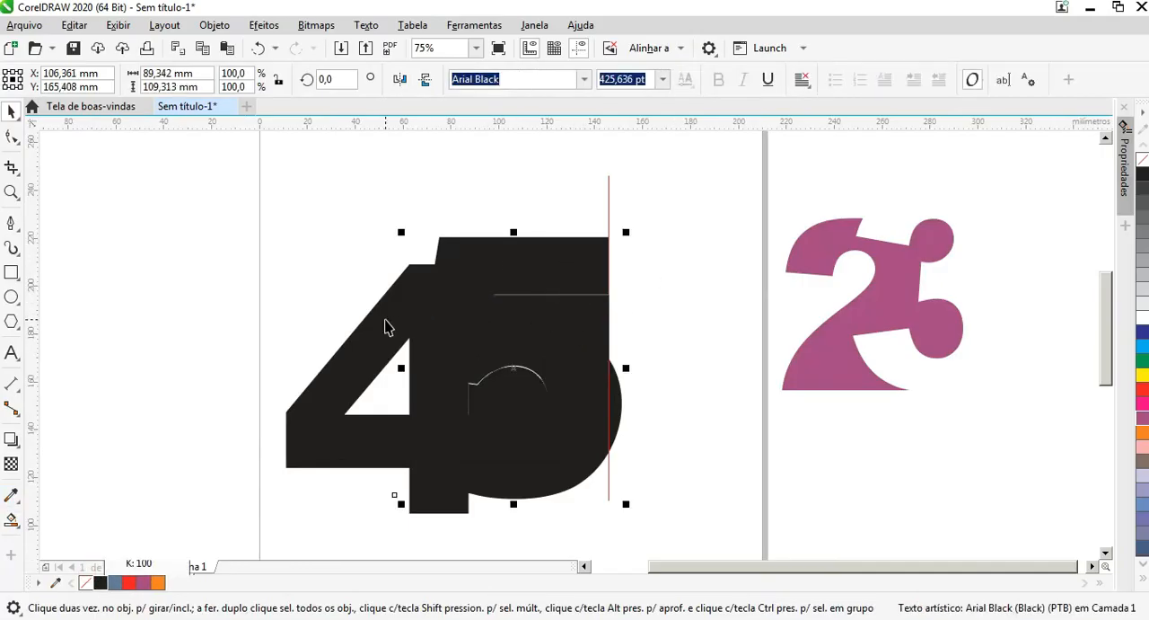
pyautogui.keyDown('shift'); pyautogui.click(413, 292); pyautogui.keyUp('shift')
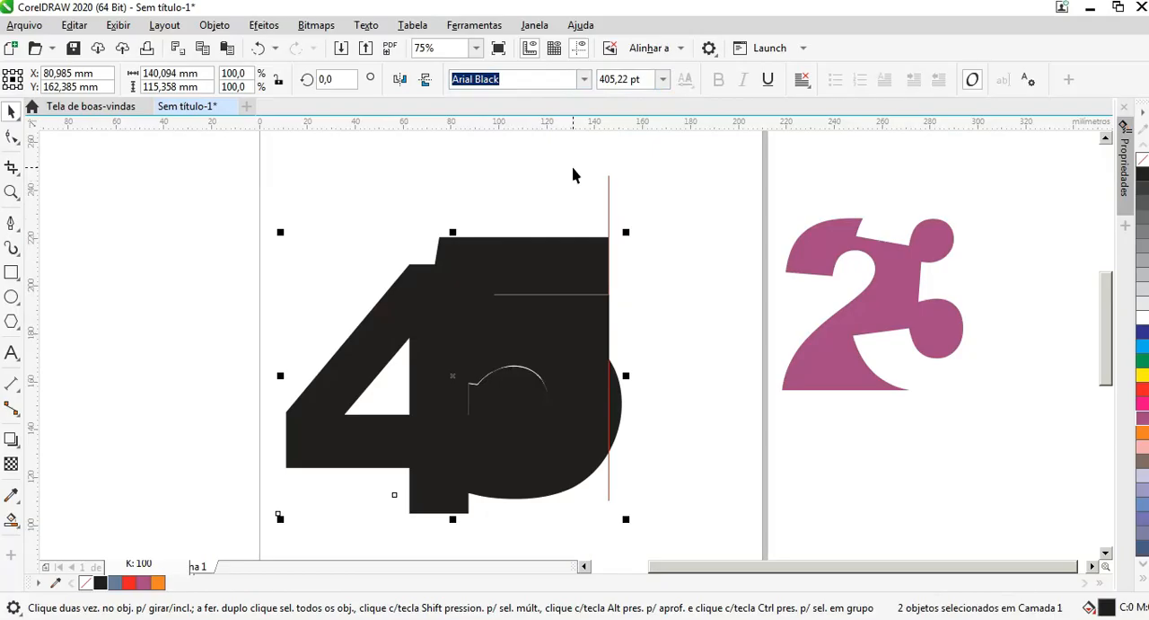
pyautogui.click(671, 212)
pyautogui.click(503, 249)
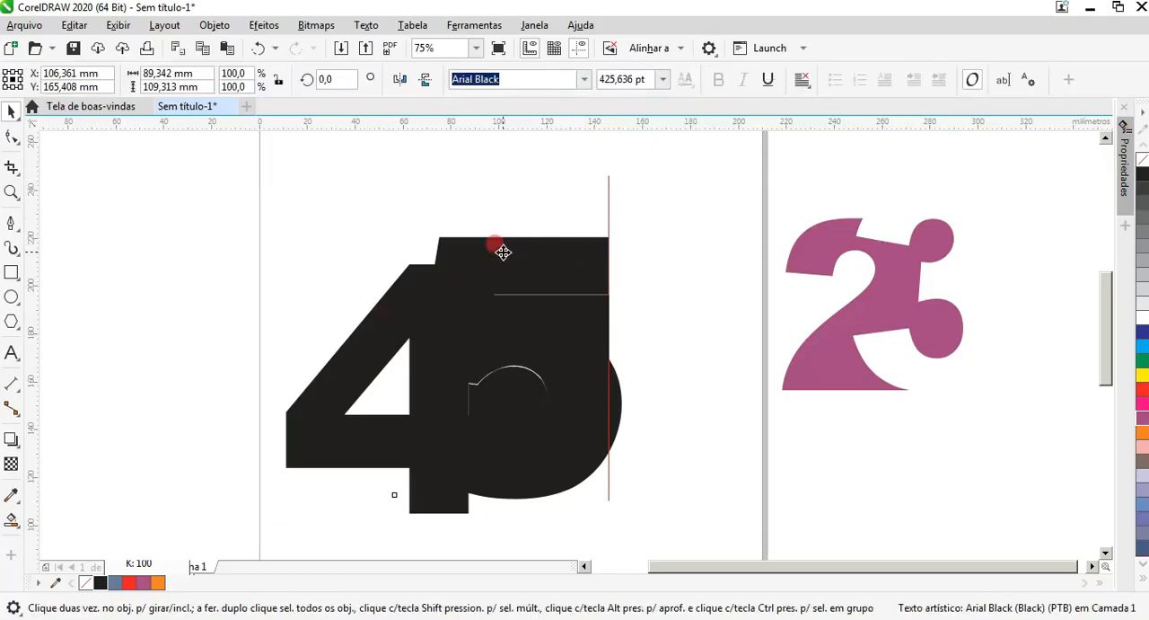
pyautogui.keyDown('shift'); pyautogui.click(299, 433); pyautogui.keyUp('shift')
pyautogui.click(629, 247)
pyautogui.moveTo(530, 251); pyautogui.dragTo(625, 249)
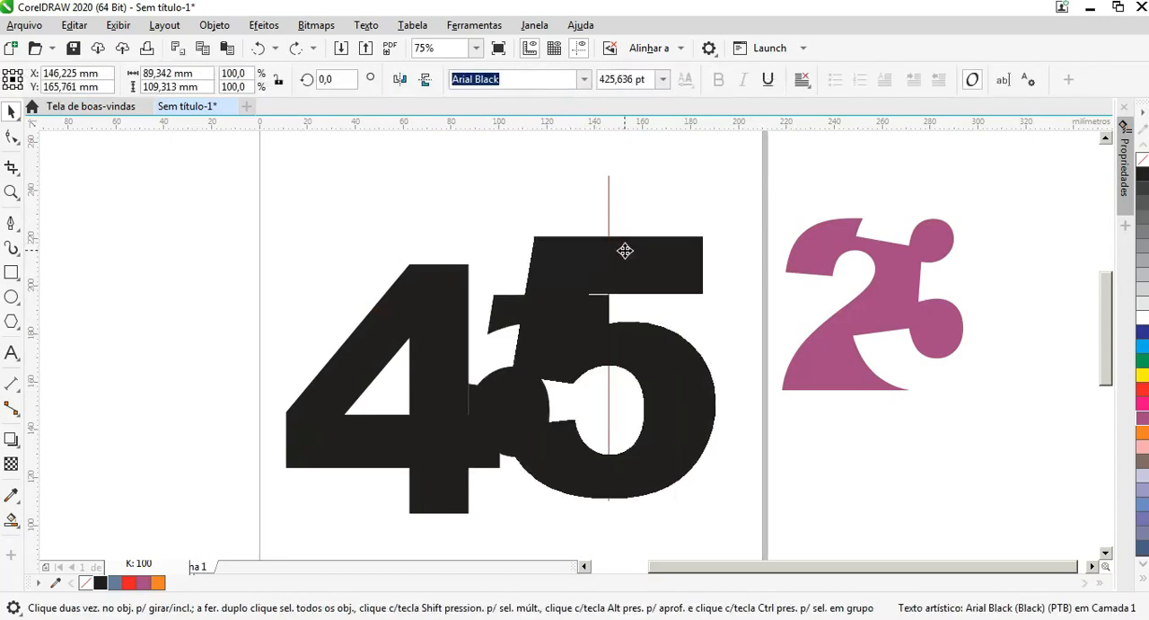
pyautogui.hotkey('ctrl', 'z')
pyautogui.moveTo(514, 474); pyautogui.dragTo(562, 474)
pyautogui.hotkey('ctrl', 'z')
# Step: Convert the 4 from text to curves
pyautogui.click(425, 509)
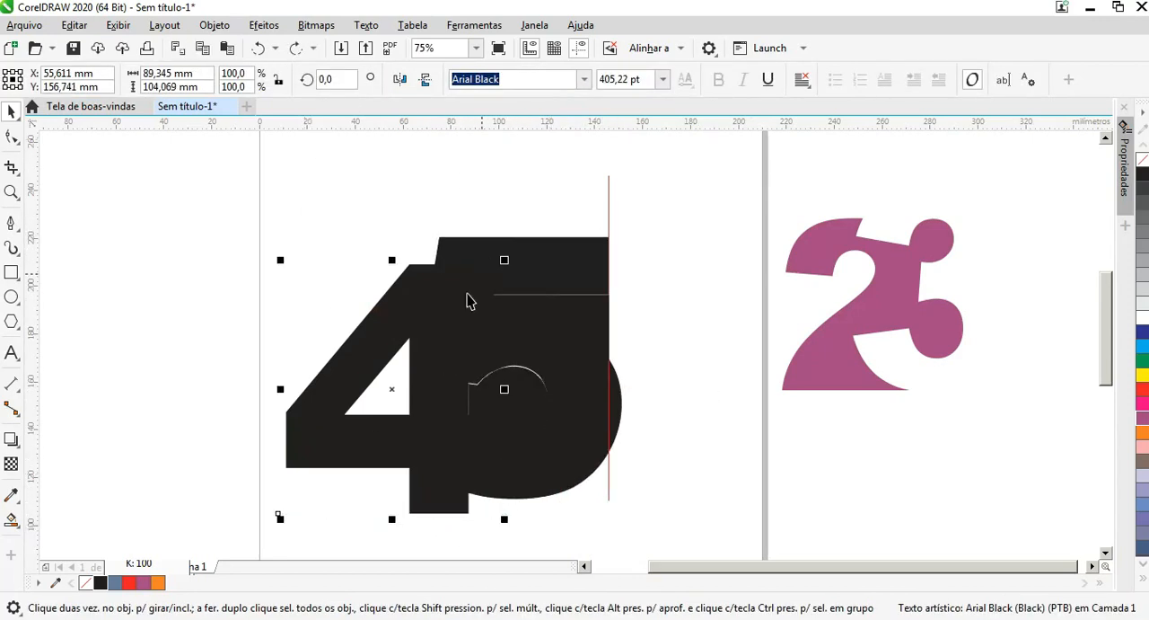
pyautogui.rightClick(393, 316)
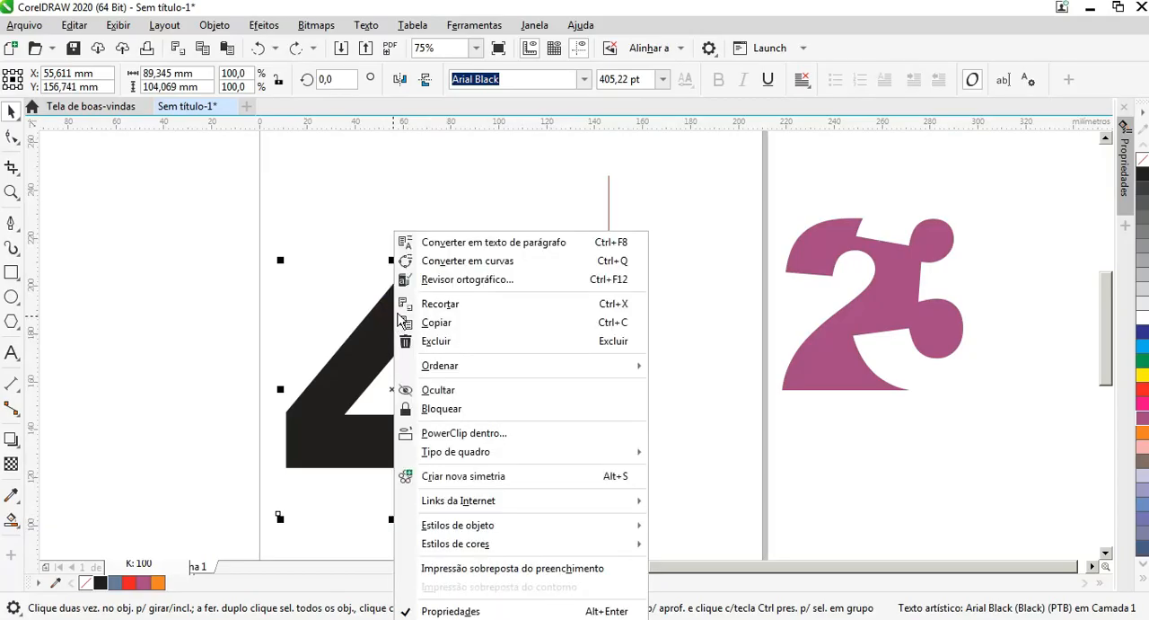
pyautogui.click(539, 260)
pyautogui.click(633, 214)
# Step: Trim the 4 with the overlapping 5, using the 5 as the cutting shape
pyautogui.click(508, 478)
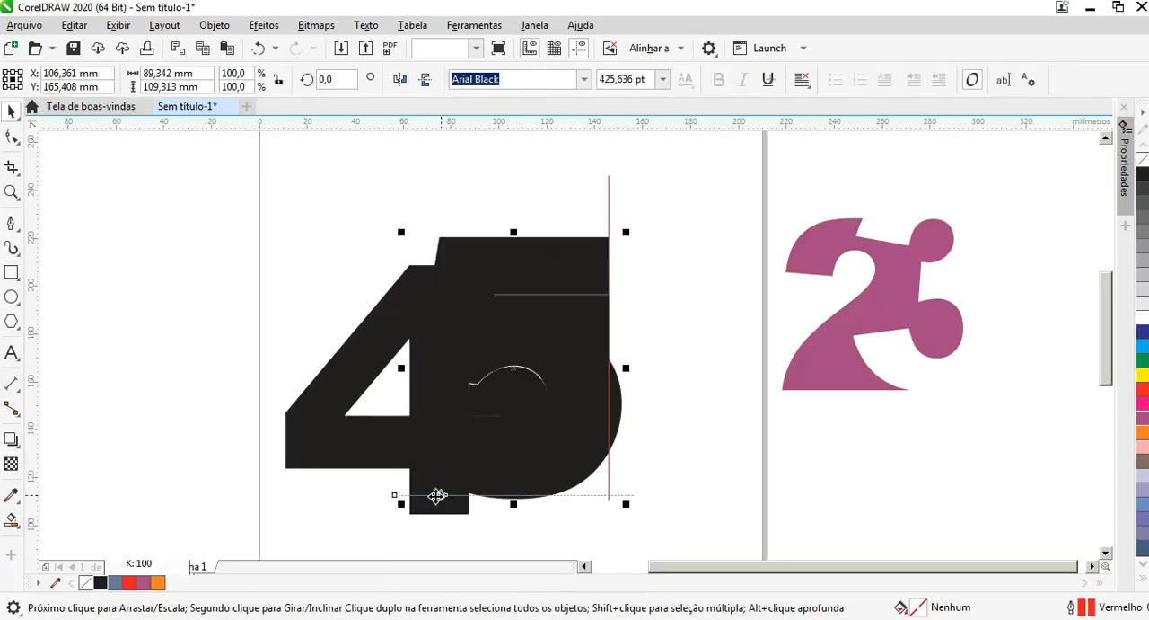
pyautogui.click(421, 507)
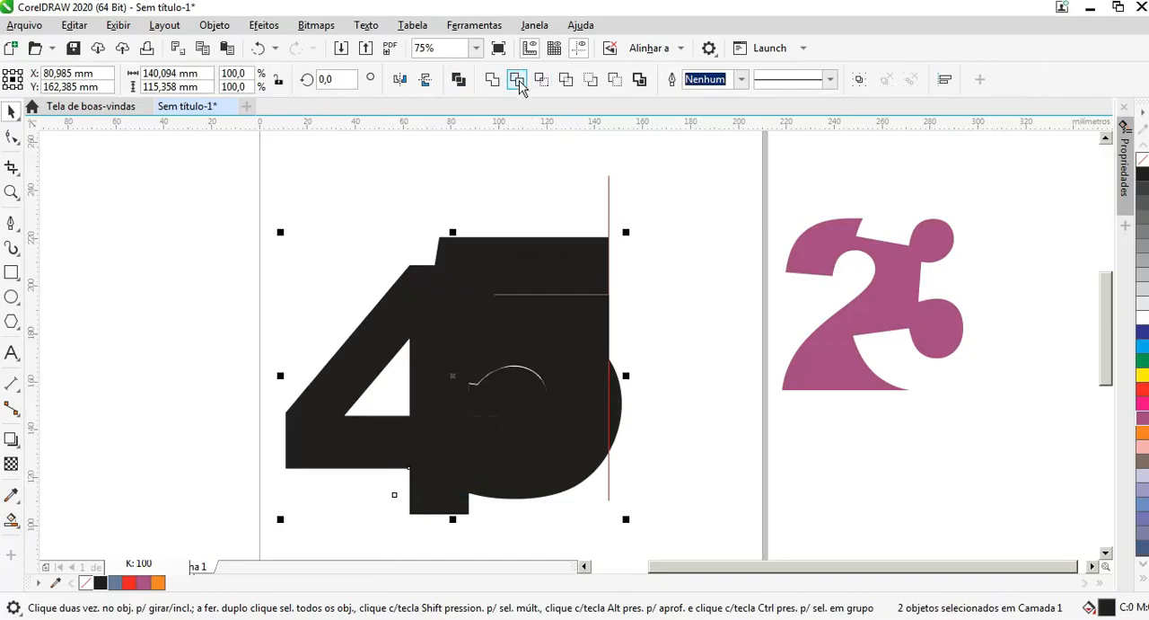
pyautogui.click(519, 83)
pyautogui.click(680, 223)
# Step: Delete the vertical helper line and the 5 that was used for trimming
pyautogui.click(560, 264)
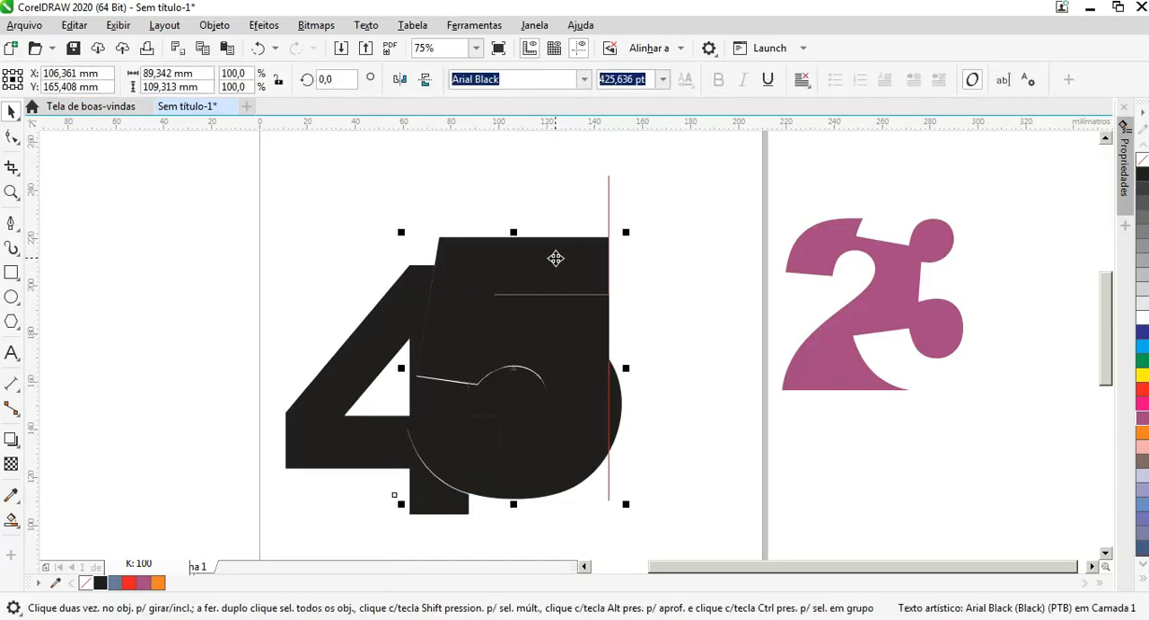
pyautogui.click(669, 193)
pyautogui.click(610, 197)
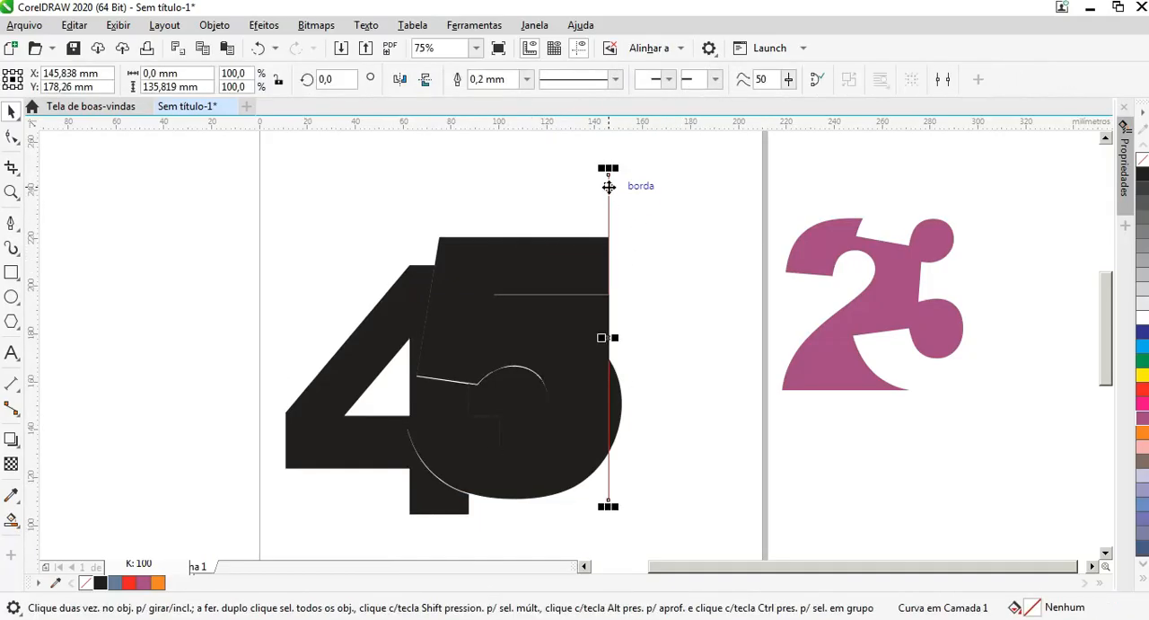
pyautogui.press('Delete')
pyautogui.click(599, 252)
pyautogui.press('Delete')
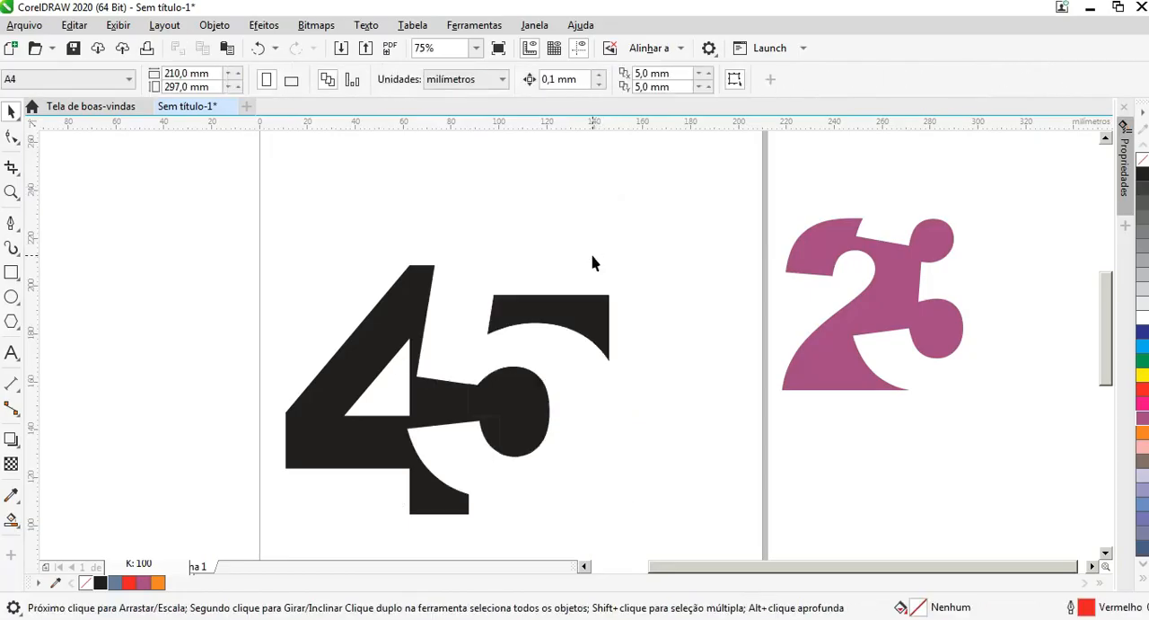
# Step: Weld the remaining black pieces of the 45 design into one curve and fill it orange (C:0 M:60 Y:100 K:0)
pyautogui.scroll(-2, 261, 222)
pyautogui.moveTo(158, 195); pyautogui.dragTo(470, 420)
pyautogui.hotkey('ctrl', 'g')
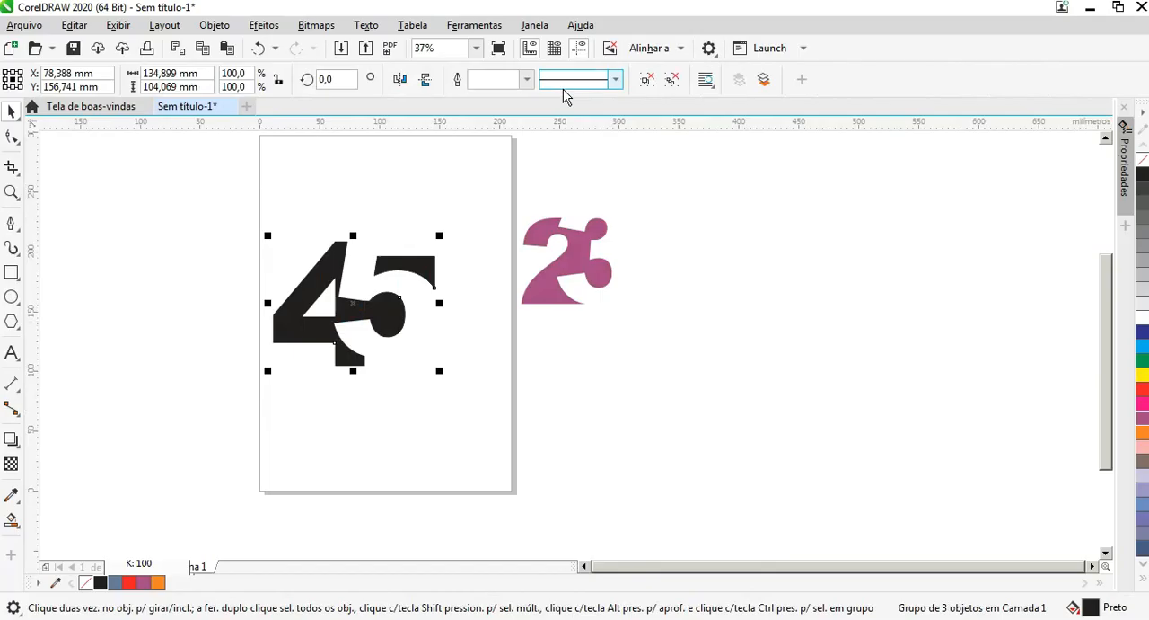
pyautogui.hotkey('ctrl', 'z')
pyautogui.click(494, 78)
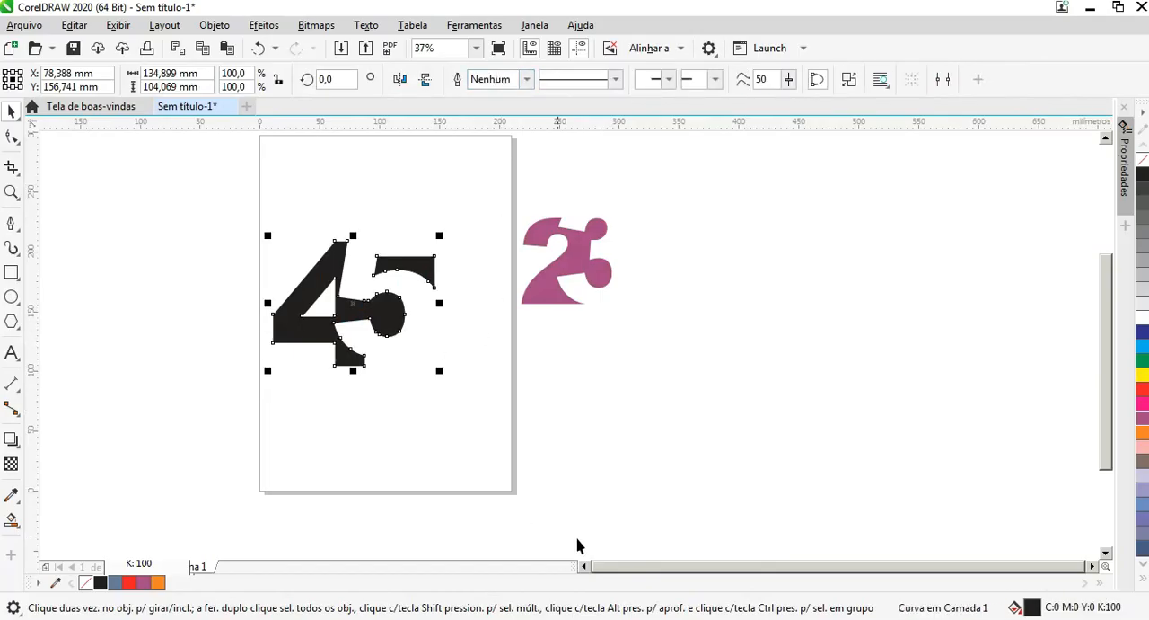
pyautogui.click(1142, 436)
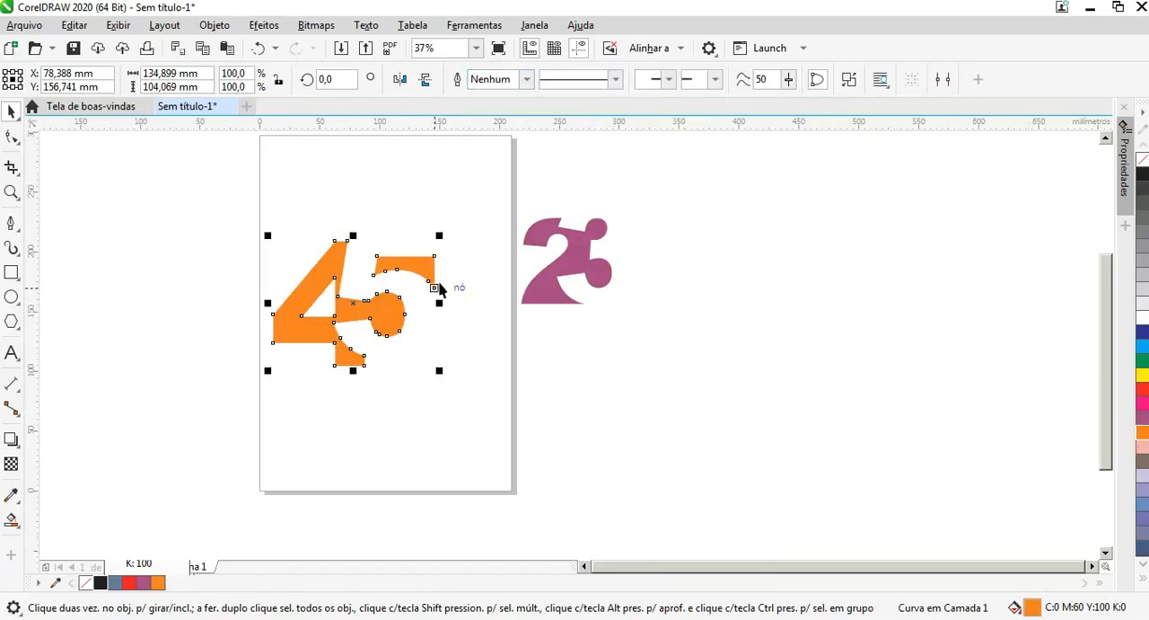
# Step: Scale the orange 45 design down proportionally to about 117 mm wide and 90 mm high
pyautogui.moveTo(444, 234); pyautogui.dragTo(421, 251)
pyautogui.scroll(3, 380, 264)
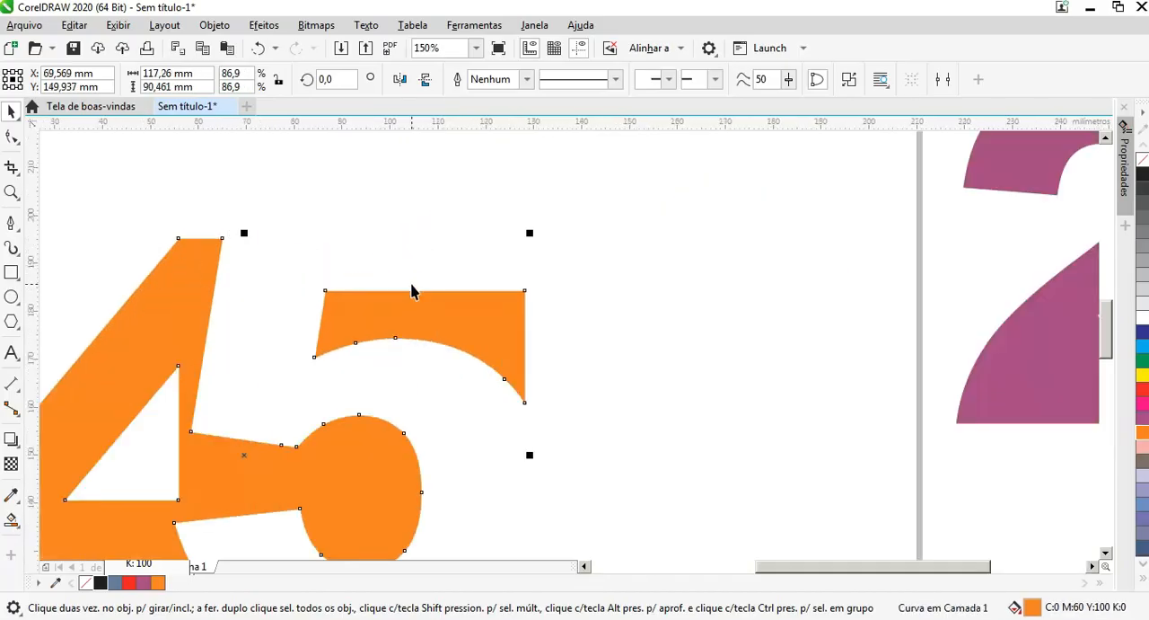
pyautogui.scroll(-1, 415, 290)
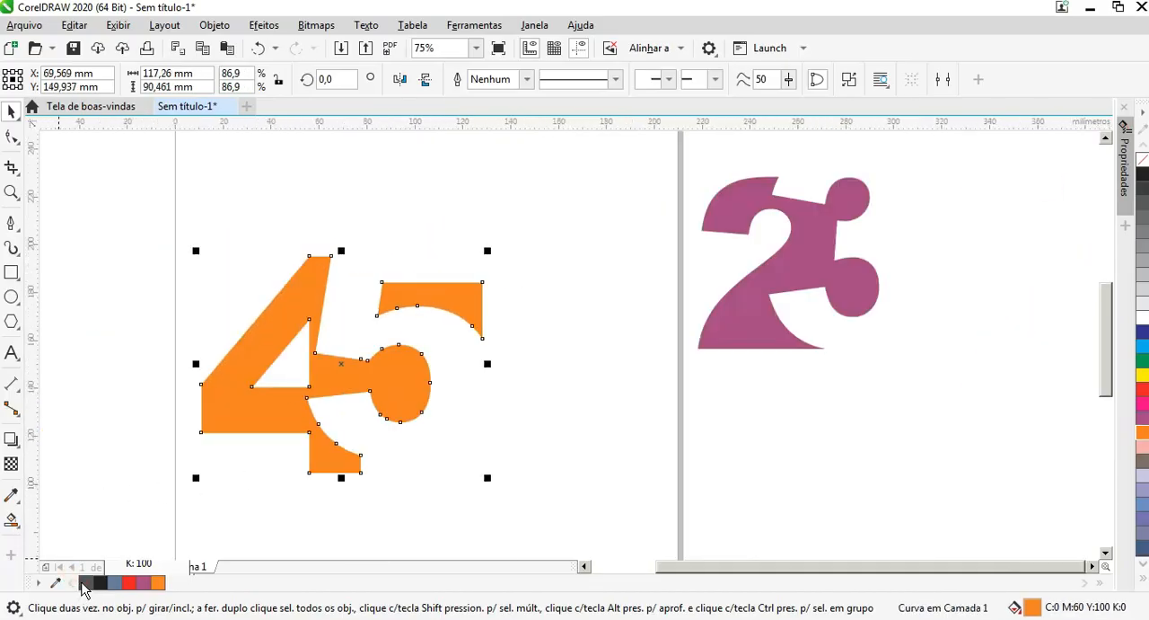
# Step: Bring the purple 23 design onto the page, enlarge it proportionally, and place it centered in the page's upper part
pyautogui.moveTo(796, 290); pyautogui.dragTo(619, 387)
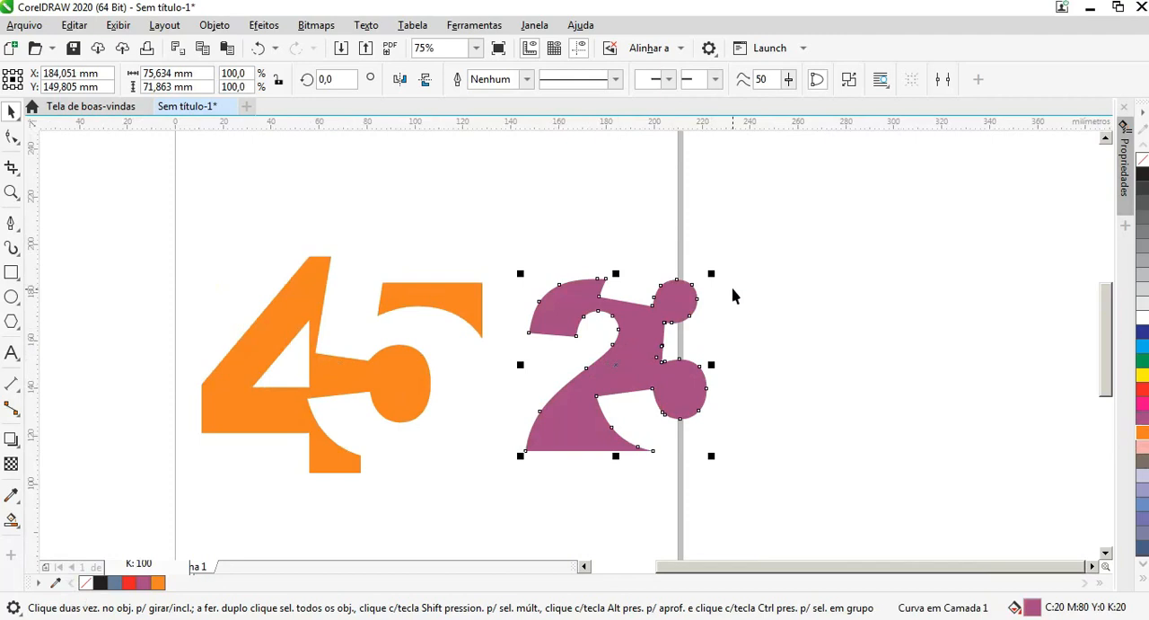
pyautogui.moveTo(716, 272); pyautogui.dragTo(789, 202)
pyautogui.scroll(-2, 680, 269)
pyautogui.moveTo(680, 277); pyautogui.dragTo(606, 197)
# Step: Move the orange 45 design to the page's lower part beneath the 23 and enlarge it slightly
pyautogui.moveTo(565, 321); pyautogui.dragTo(602, 403)
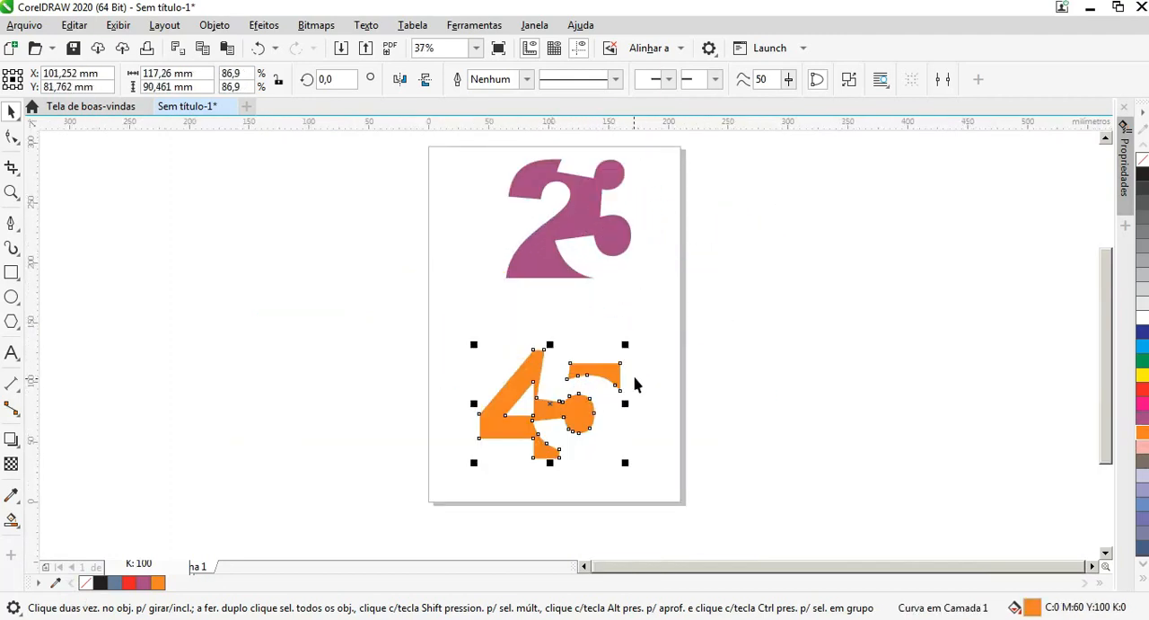
pyautogui.moveTo(628, 343); pyautogui.dragTo(646, 331)
pyautogui.click(799, 287)
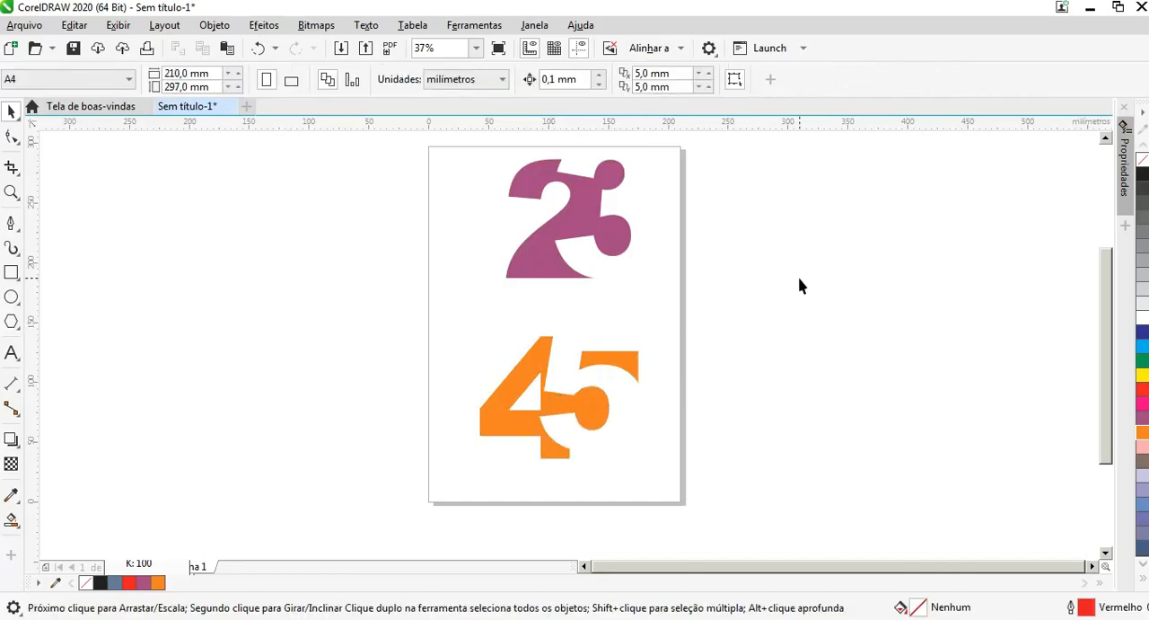